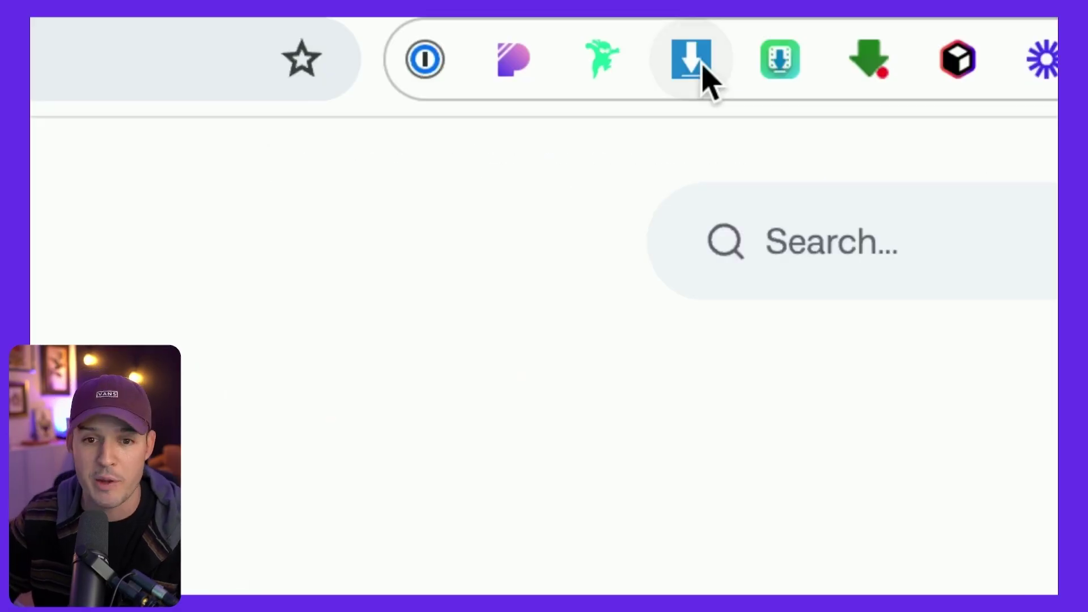
- Use the image downloader extension to list the Curved Hotel Landing Page shot's images
{"action": "left_click", "coordinate": [691, 60]}
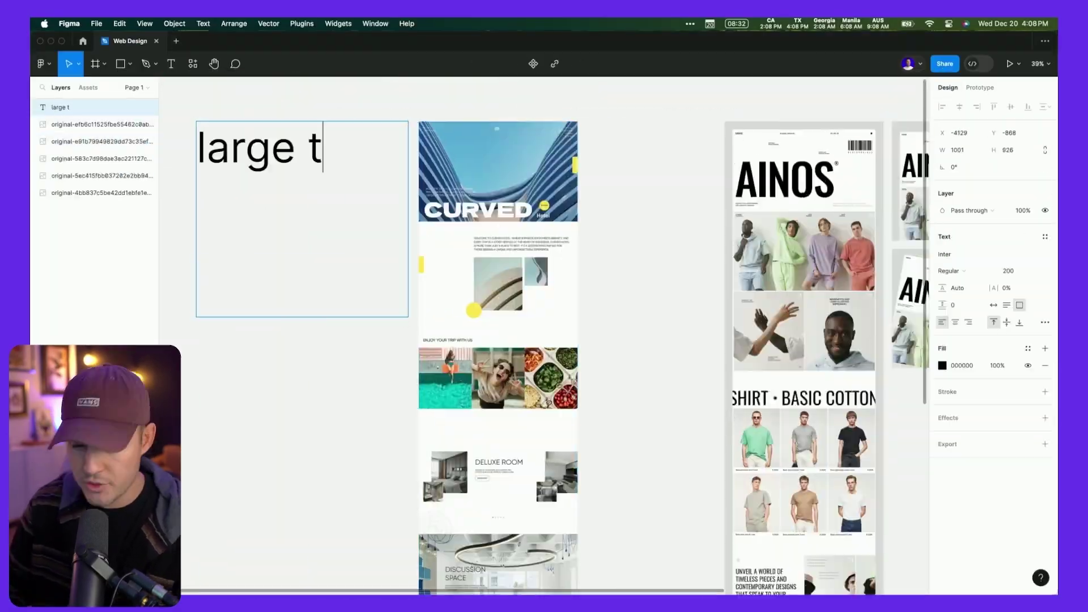
- Note 'large type, light bg, large images, modern layout, image grids, text on images' in a smaller font
{"action": "type", "text": "ype light bg large images modern layout image grids text on images"}
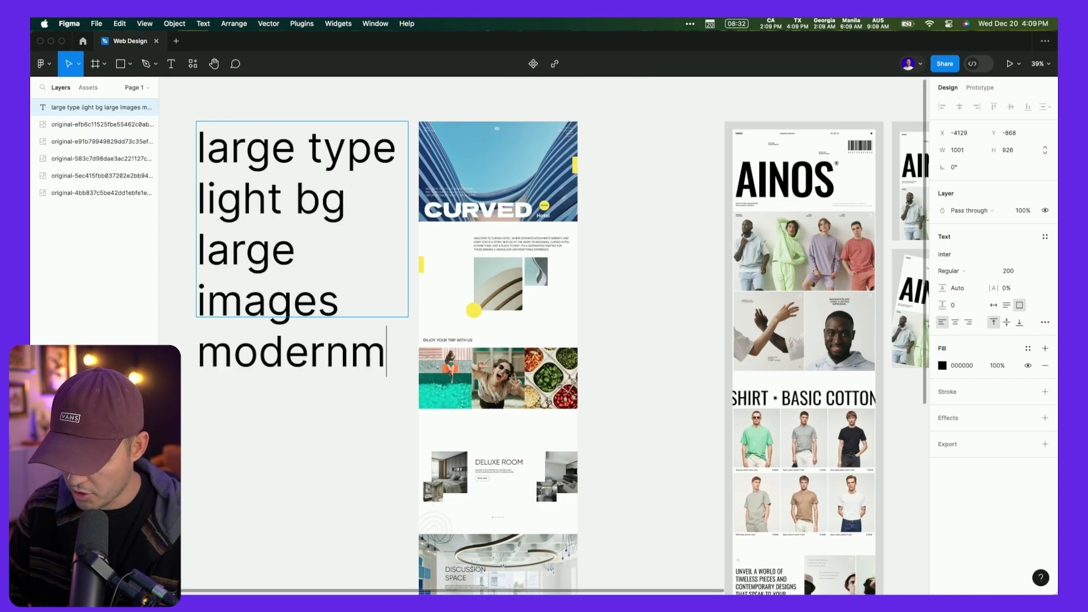
{"action": "left_click", "coordinate": [1013, 271]}
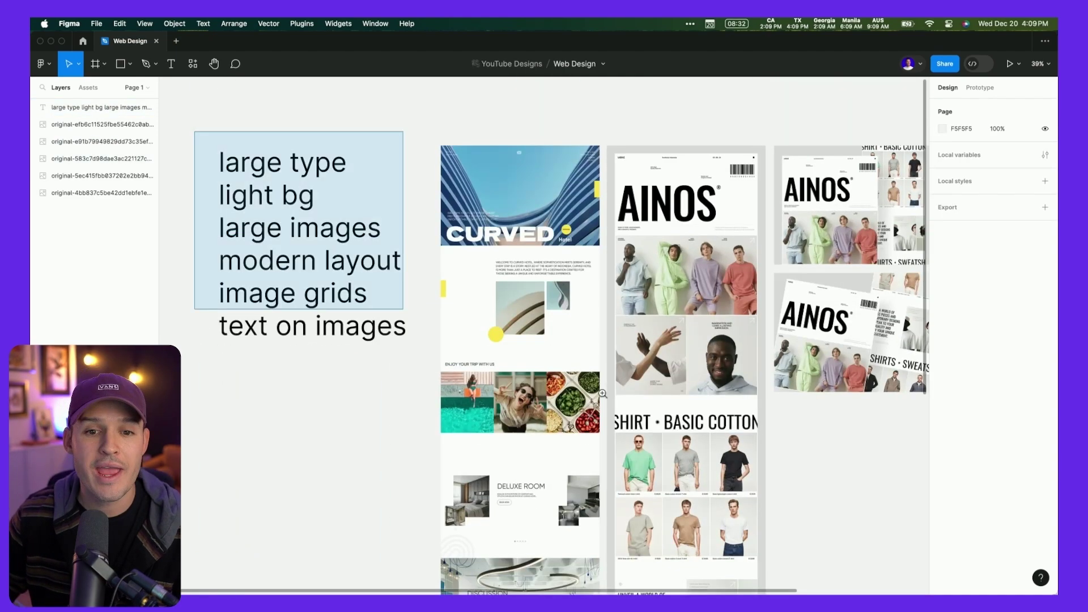
{"action": "scroll", "coordinate": [266, 224], "scroll_direction": "up", "scroll_amount": 3}
{"action": "scroll", "coordinate": [652, 475], "scroll_direction": "right", "scroll_amount": 3}
{"action": "scroll", "coordinate": [652, 474], "scroll_direction": "left", "scroll_amount": 3}
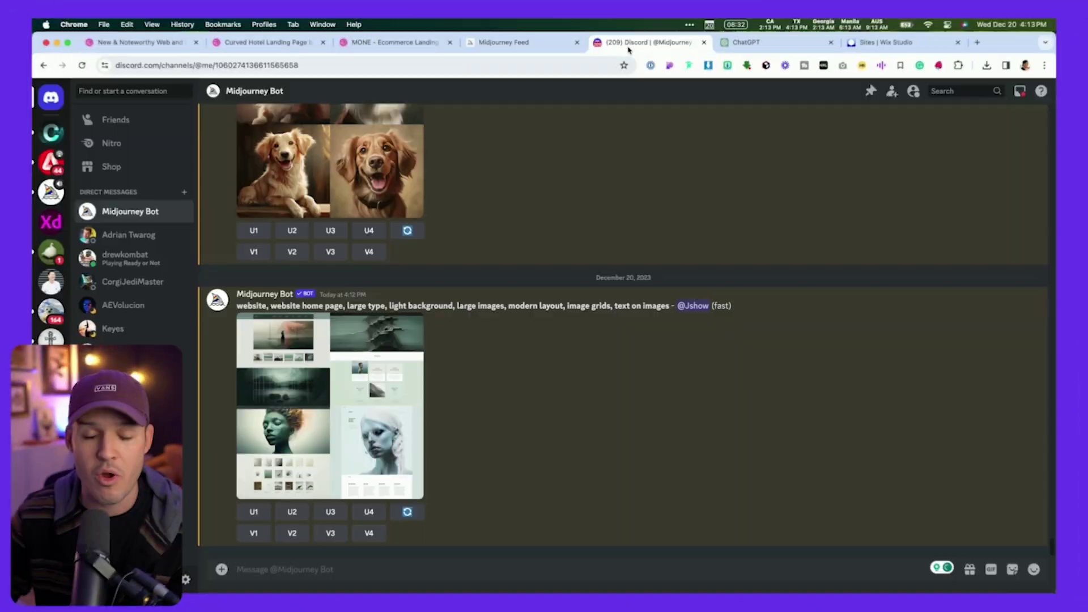
- Submit a Midjourney /imagine prompt built from the suggested description text
{"action": "type", "text": "/"}
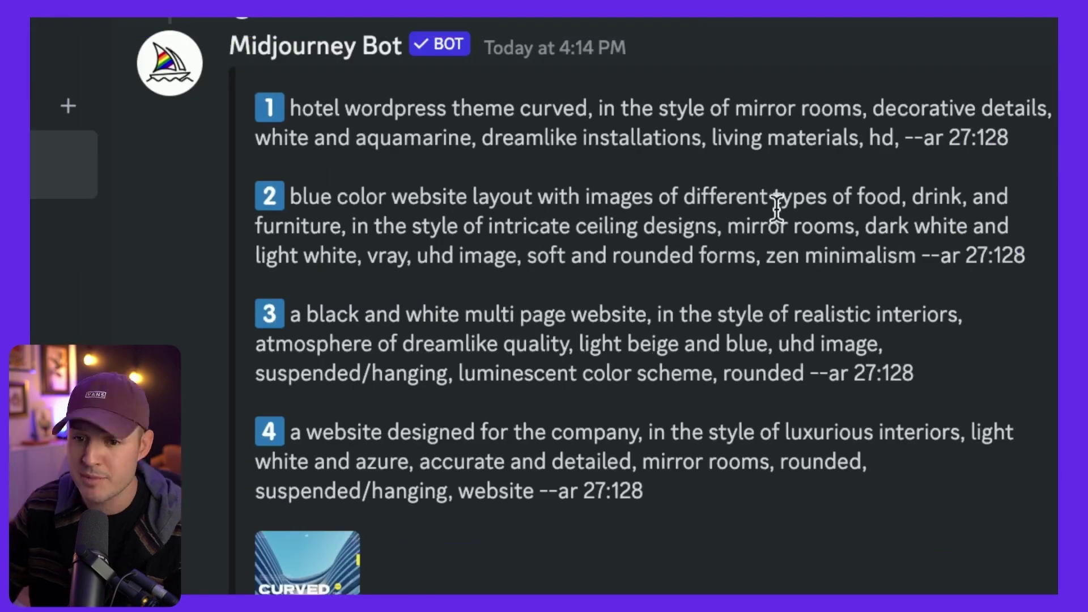
{"action": "triple_click", "coordinate": [439, 335]}
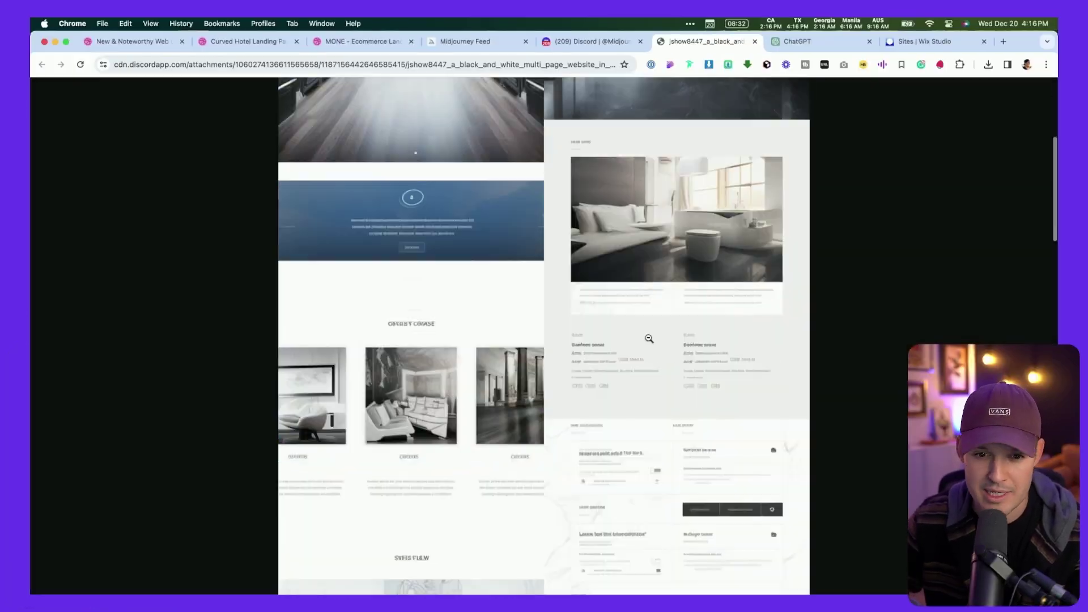
{"action": "triple_click", "coordinate": [254, 264]}
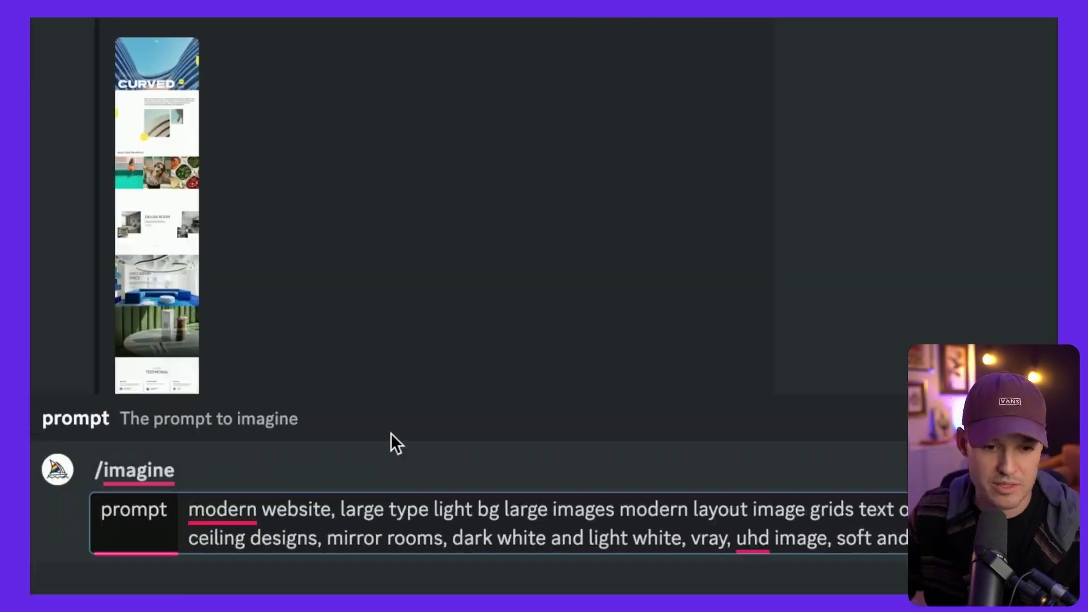
{"action": "key", "text": "Return"}
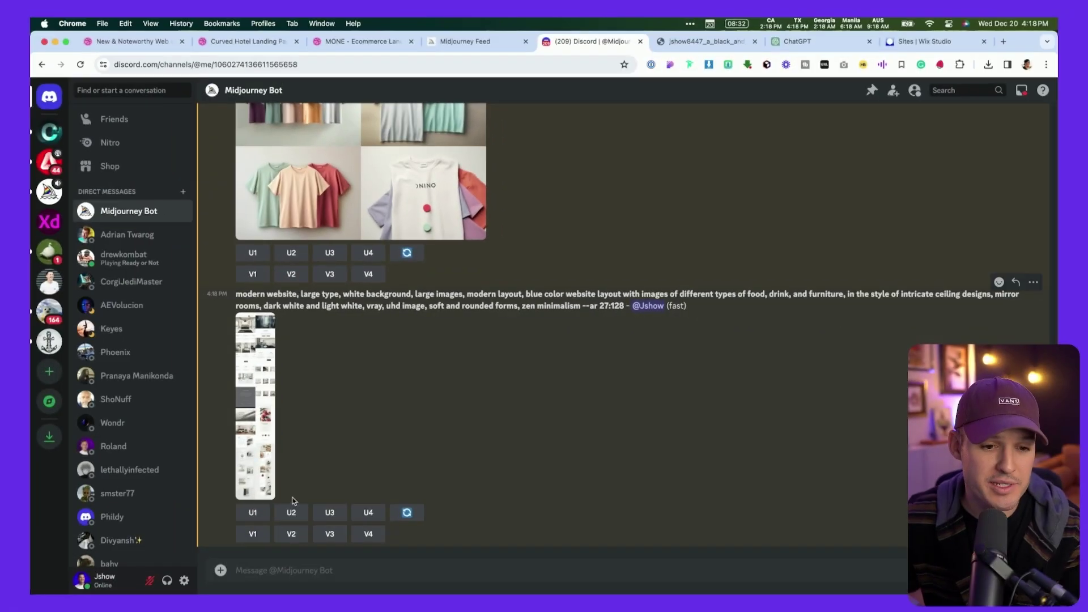
- Open the generated website mockup full size in a new browser tab and scroll through it
{"action": "left_click", "coordinate": [268, 427]}
{"action": "left_click", "coordinate": [541, 513]}
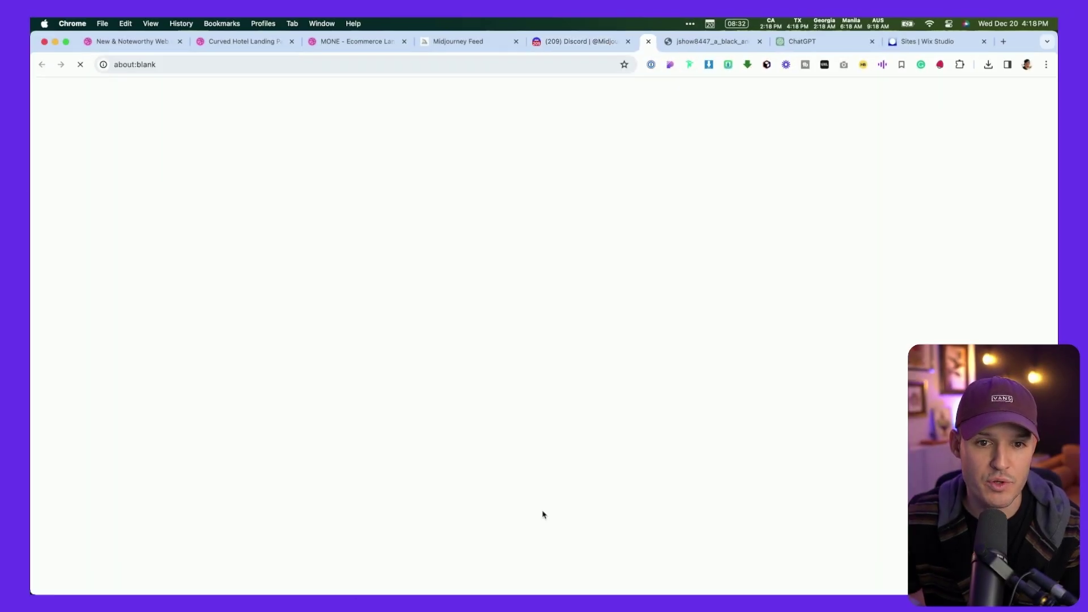
{"action": "left_click", "coordinate": [555, 141]}
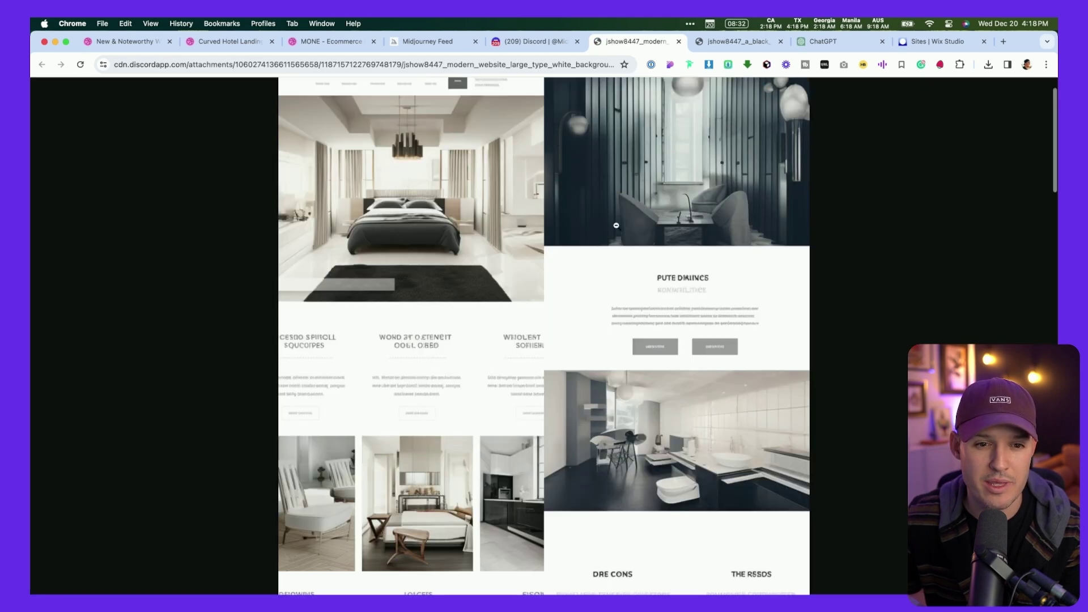
{"action": "scroll", "coordinate": [623, 238], "scroll_direction": "up", "scroll_amount": 2}
{"action": "scroll", "coordinate": [664, 276], "scroll_direction": "down", "scroll_amount": 15}
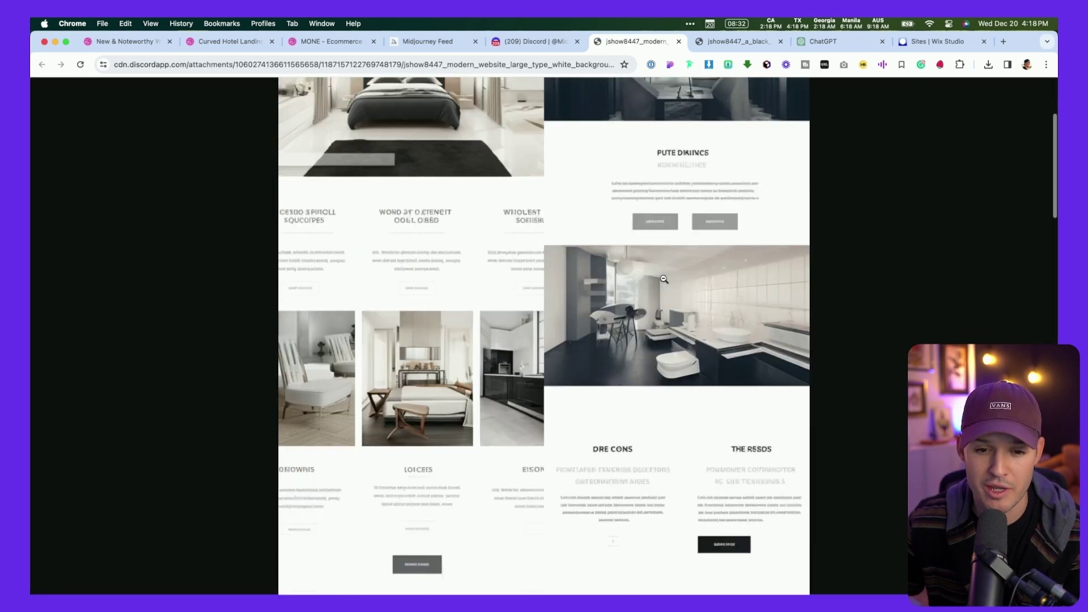
{"action": "scroll", "coordinate": [663, 278], "scroll_direction": "down", "scroll_amount": 10}
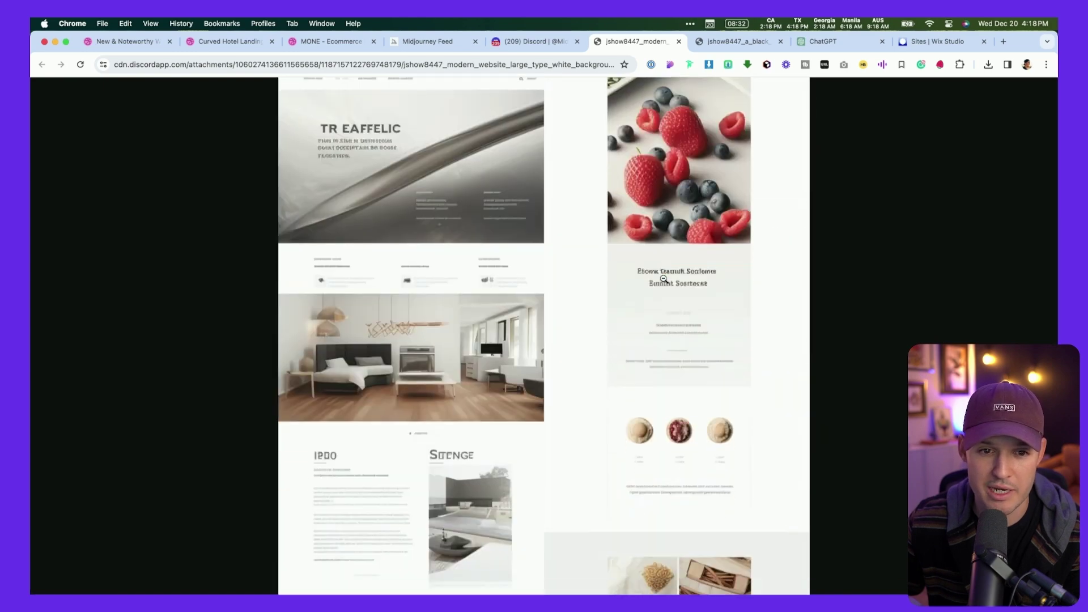
{"action": "scroll", "coordinate": [664, 278], "scroll_direction": "up", "scroll_amount": 20}
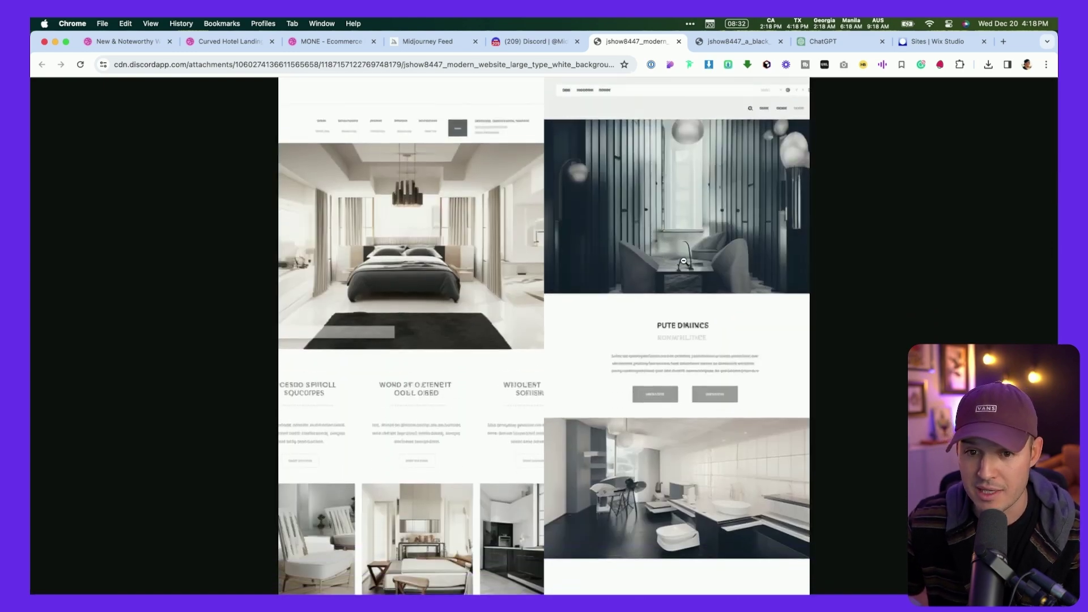
- Fit the mockup image in the browser and narrow the window to expose the desktop
{"action": "left_click", "coordinate": [683, 264]}
{"action": "left_click_drag", "start_coordinate": [1055, 283], "coordinate": [946, 281]}
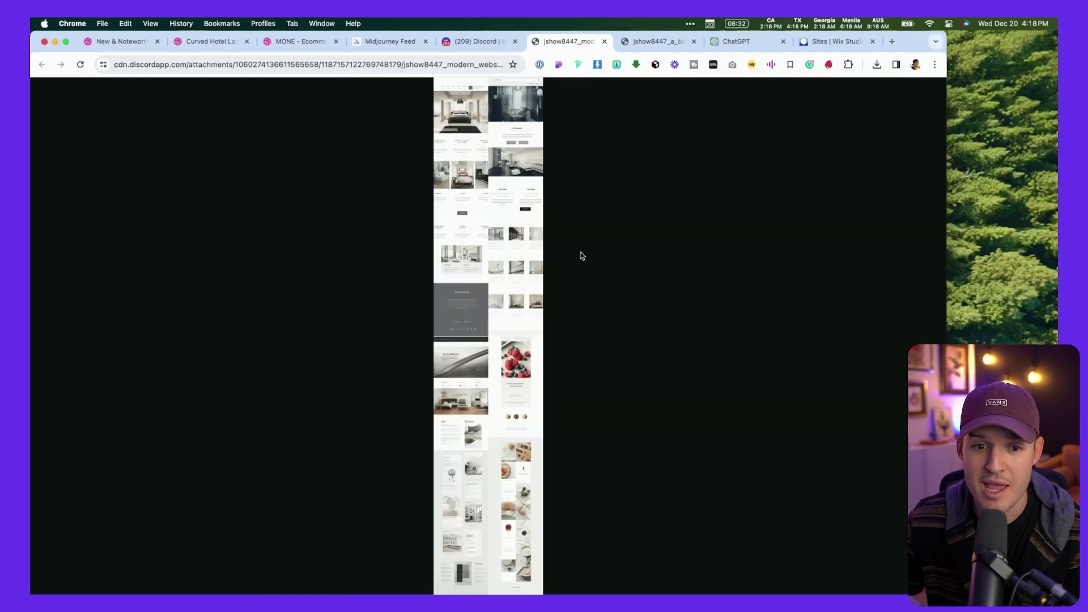
{"action": "left_click", "coordinate": [525, 247]}
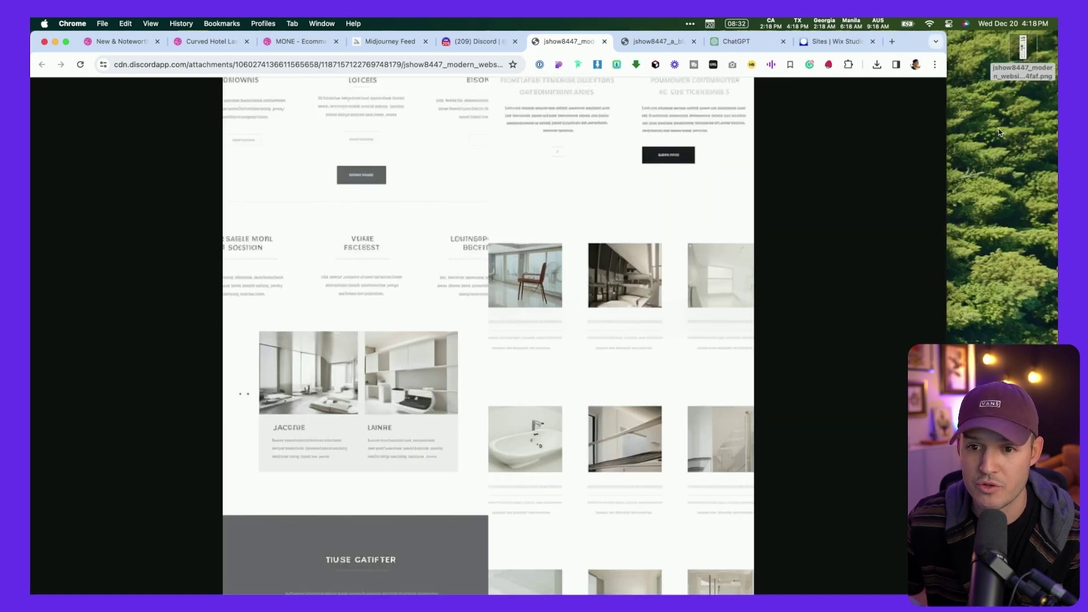
- Back in Figma, zoom out and select the website mockup placed on the canvas
{"action": "key", "text": "super+Tab"}
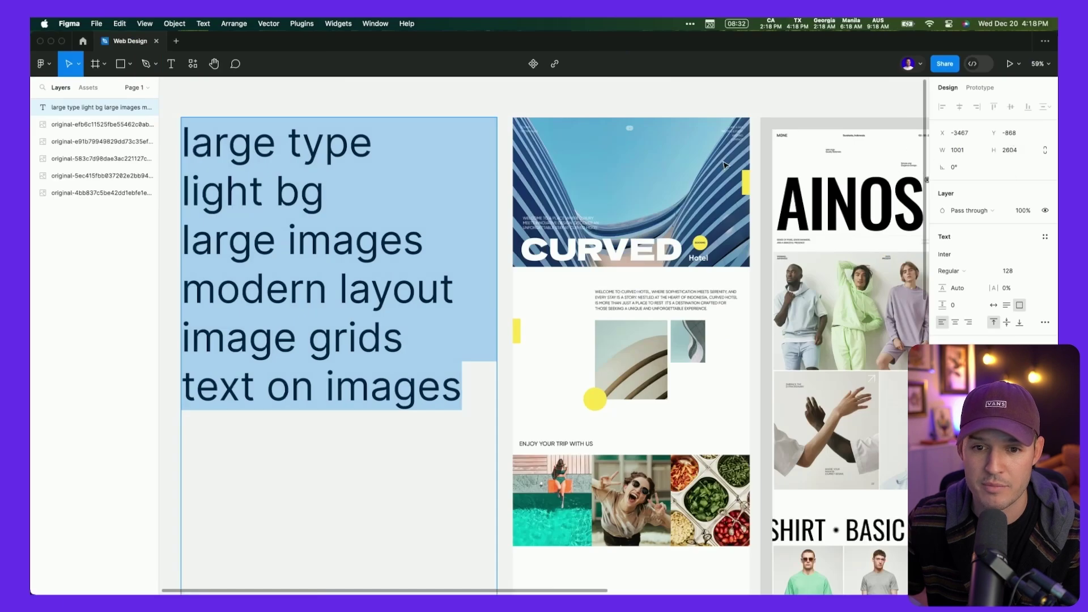
{"action": "key", "text": "Escape"}
{"action": "key", "text": "minus"}
{"action": "key", "text": "minus"}
{"action": "key", "text": "minus"}
{"action": "left_click_drag", "start_coordinate": [1057, 268], "coordinate": [991, 268]}
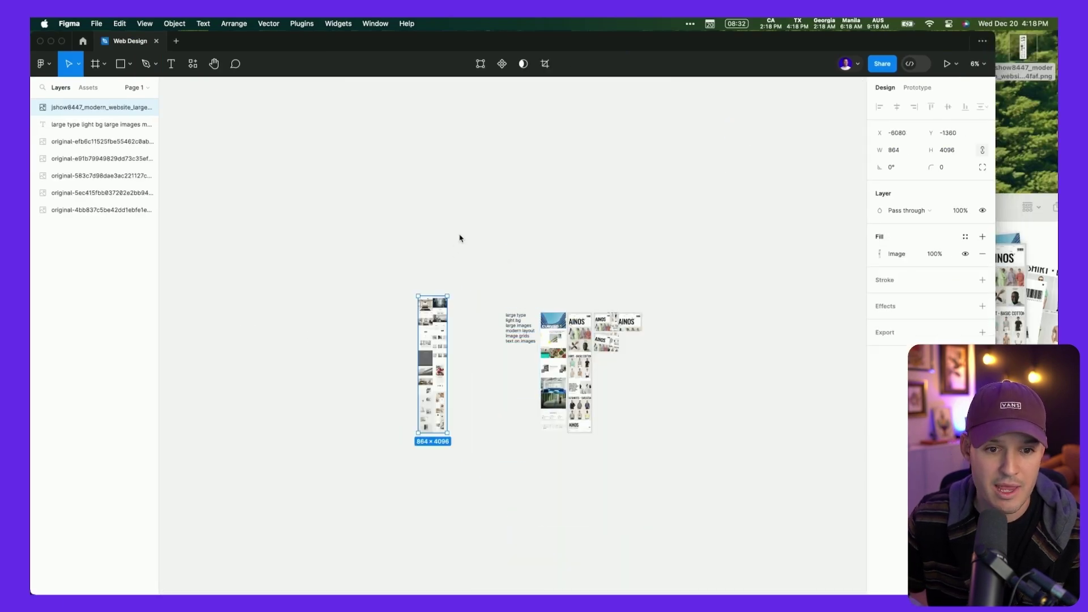
{"action": "scroll", "coordinate": [411, 368], "scroll_direction": "up", "scroll_amount": 5}
{"action": "scroll", "coordinate": [510, 351], "scroll_direction": "left", "scroll_amount": 2}
{"action": "left_click", "coordinate": [584, 346]}
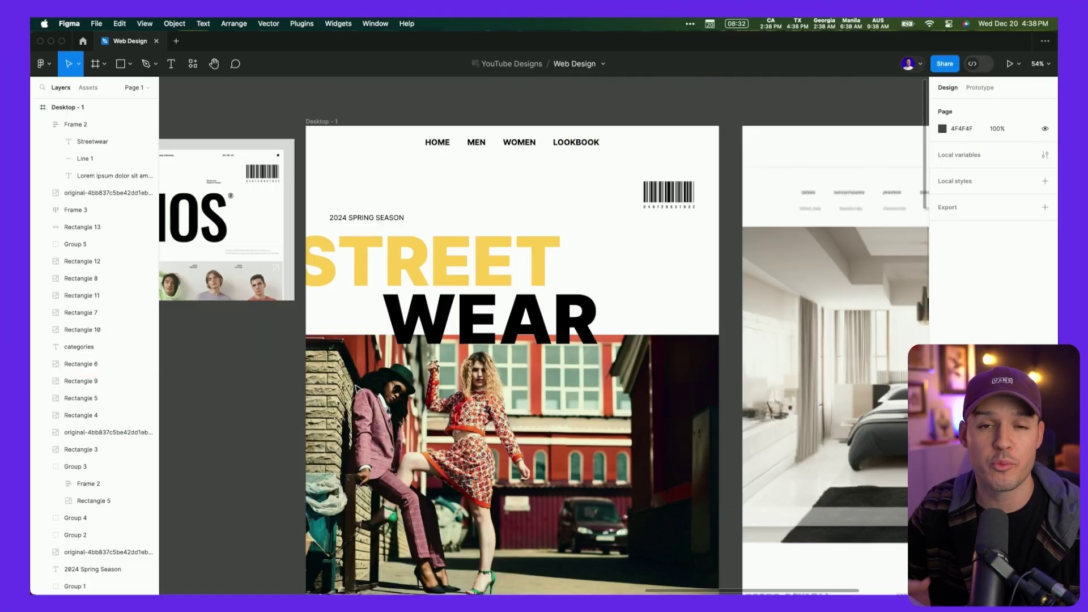
- Move the Desktop - 1 Streetwear frame right and the hotel mockup left beside the references
{"action": "scroll", "coordinate": [283, 394], "scroll_direction": "down", "scroll_amount": 5}
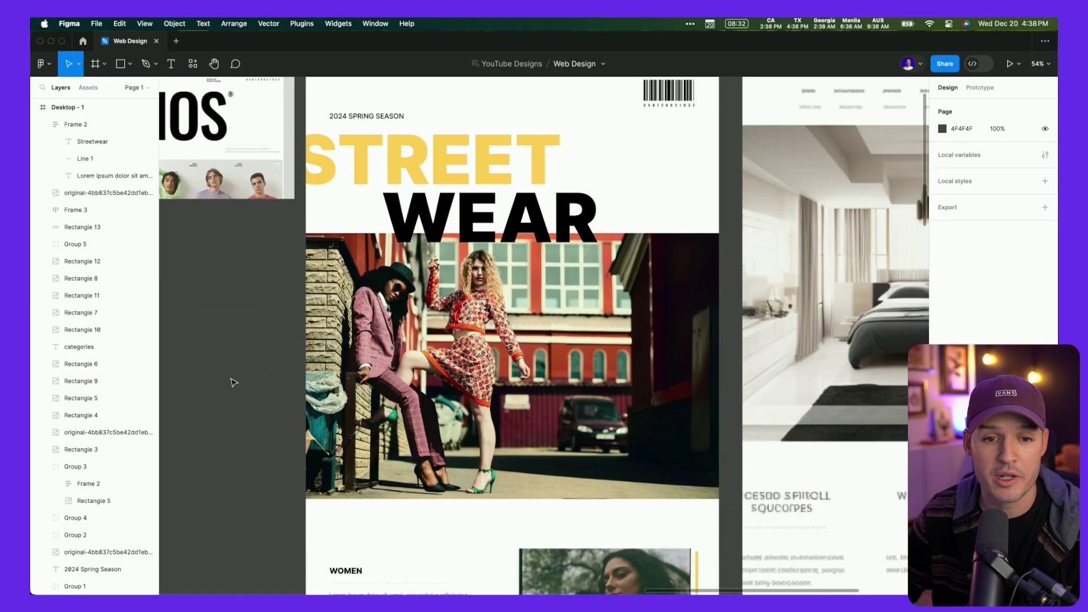
{"action": "scroll", "coordinate": [368, 377], "scroll_direction": "up", "scroll_amount": 10}
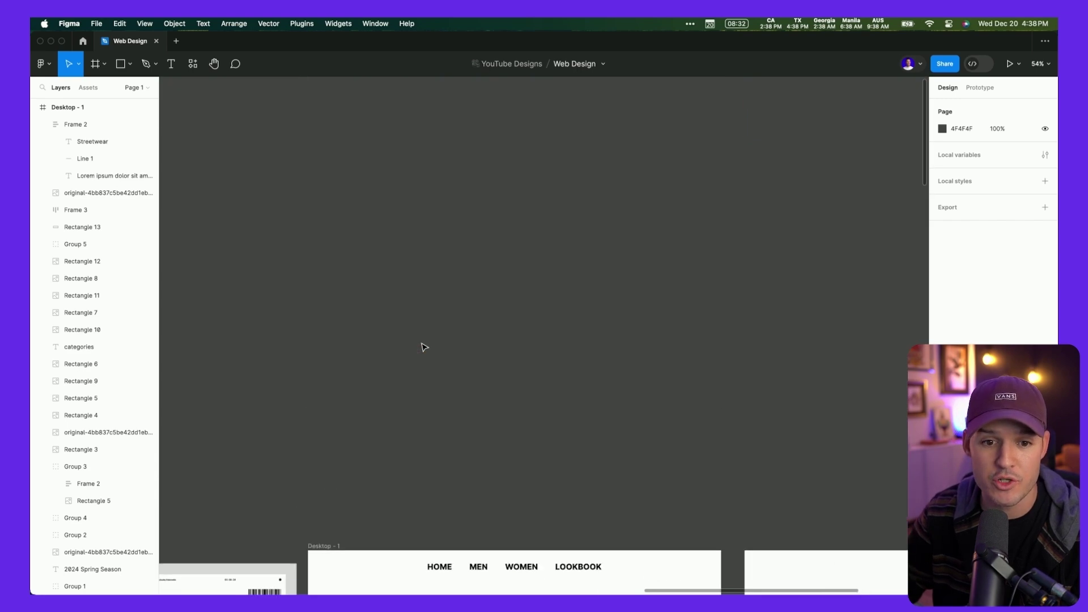
{"action": "scroll", "coordinate": [422, 345], "scroll_direction": "down", "scroll_amount": 6}
{"action": "scroll", "coordinate": [674, 341], "scroll_direction": "down", "scroll_amount": 10}
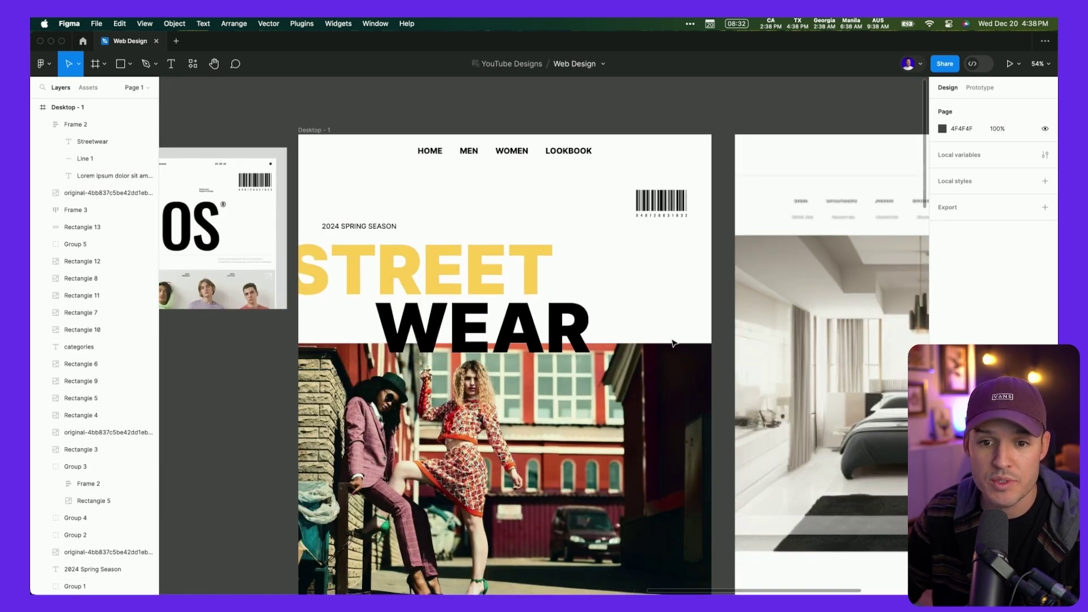
{"action": "scroll", "coordinate": [674, 368], "scroll_direction": "down", "scroll_amount": 2}
{"action": "scroll", "coordinate": [674, 368], "scroll_direction": "left", "scroll_amount": 1}
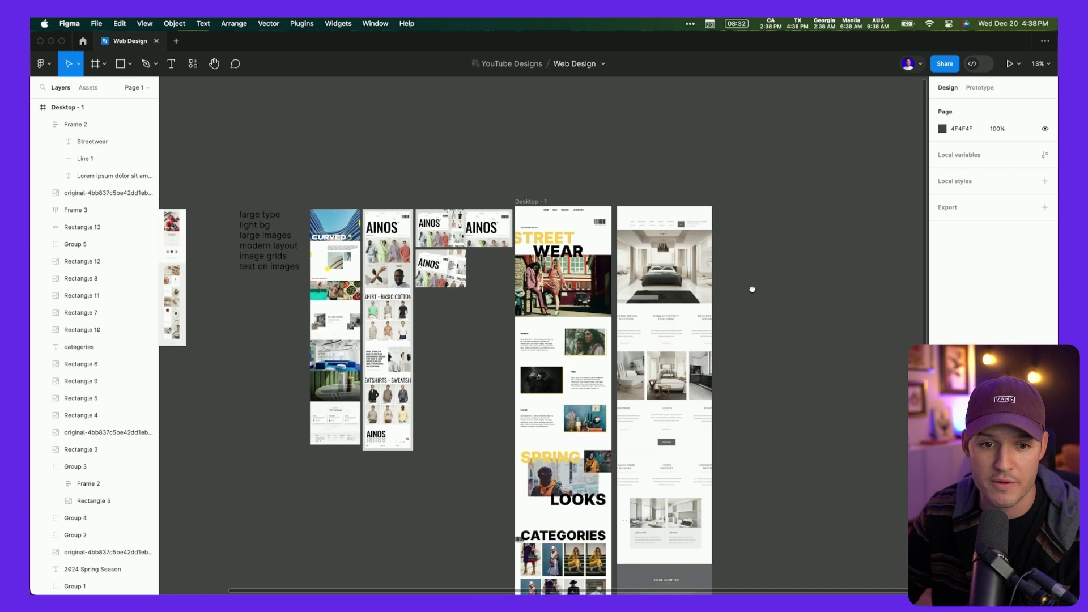
{"action": "left_click_drag", "start_coordinate": [545, 175], "coordinate": [800, 179]}
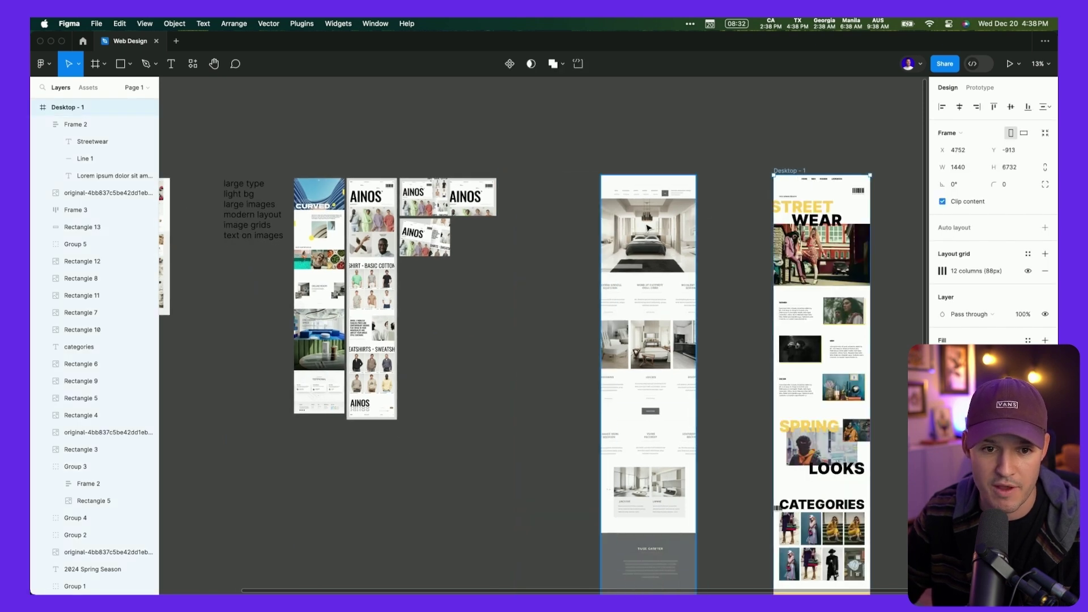
{"action": "left_click_drag", "start_coordinate": [649, 227], "coordinate": [551, 227]}
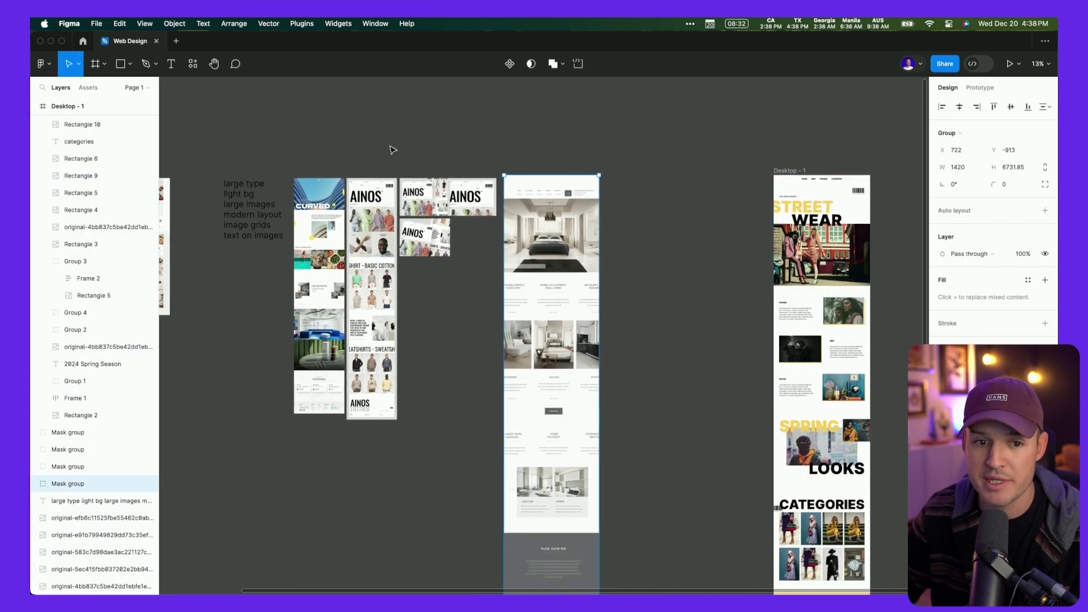
- Zoom in on the Street Wear page frame
{"action": "scroll", "coordinate": [474, 164], "scroll_direction": "left", "scroll_amount": 3}
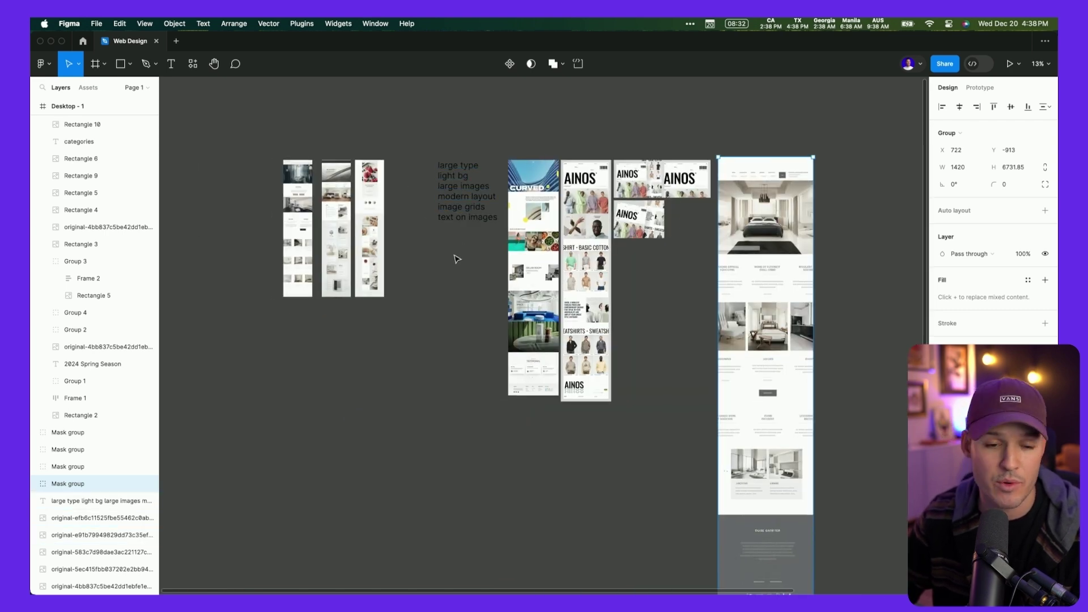
{"action": "scroll", "coordinate": [763, 380], "scroll_direction": "right", "scroll_amount": 3}
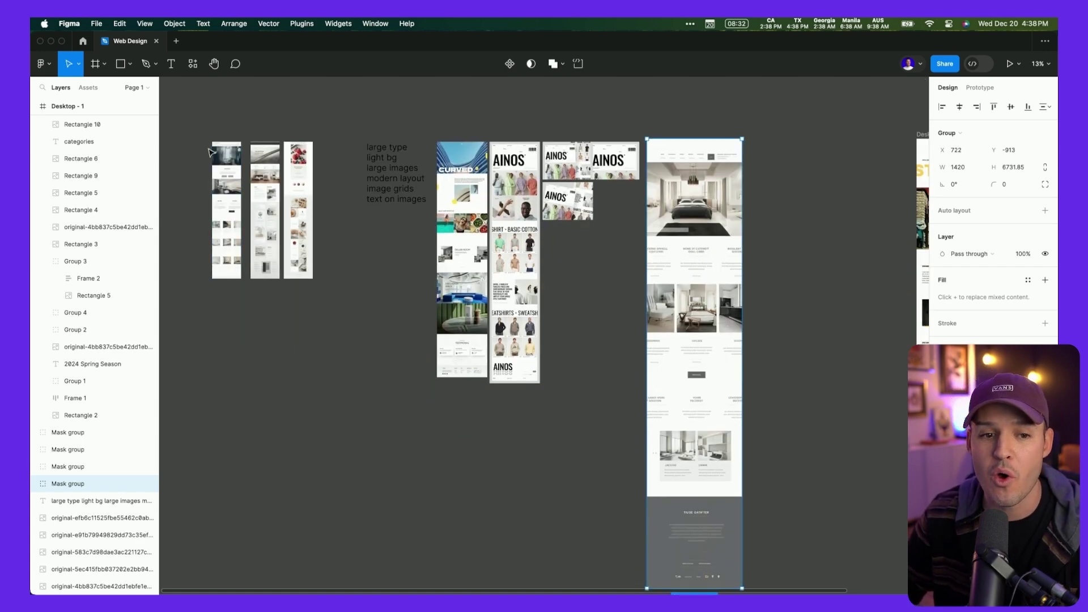
{"action": "scroll", "coordinate": [524, 244], "scroll_direction": "right", "scroll_amount": 15}
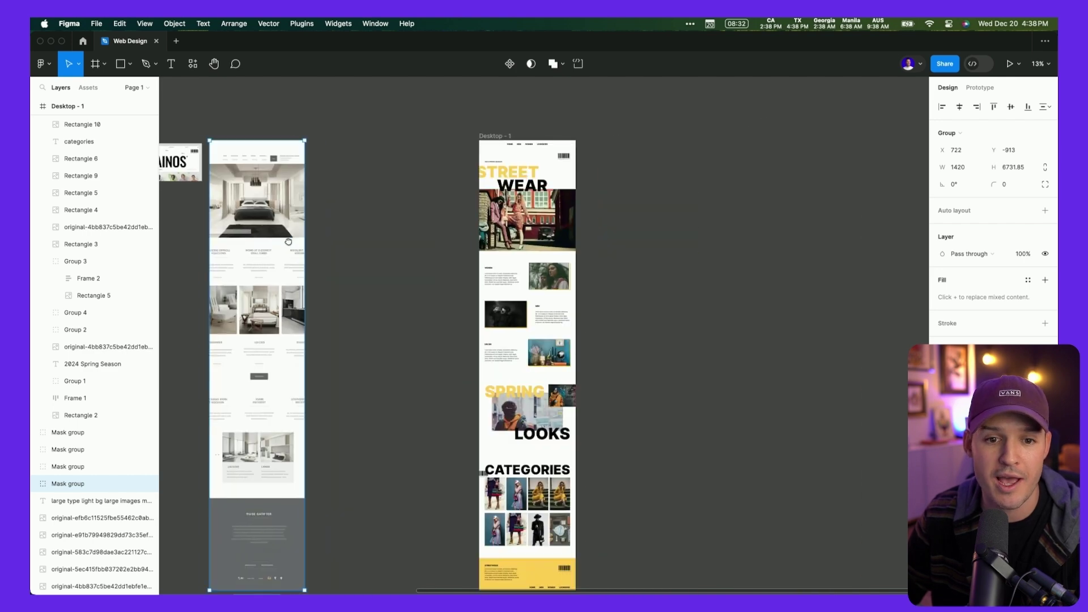
{"action": "left_click_drag", "start_coordinate": [674, 325], "coordinate": [673, 326]}
{"action": "scroll", "coordinate": [775, 333], "scroll_direction": "left", "scroll_amount": 2}
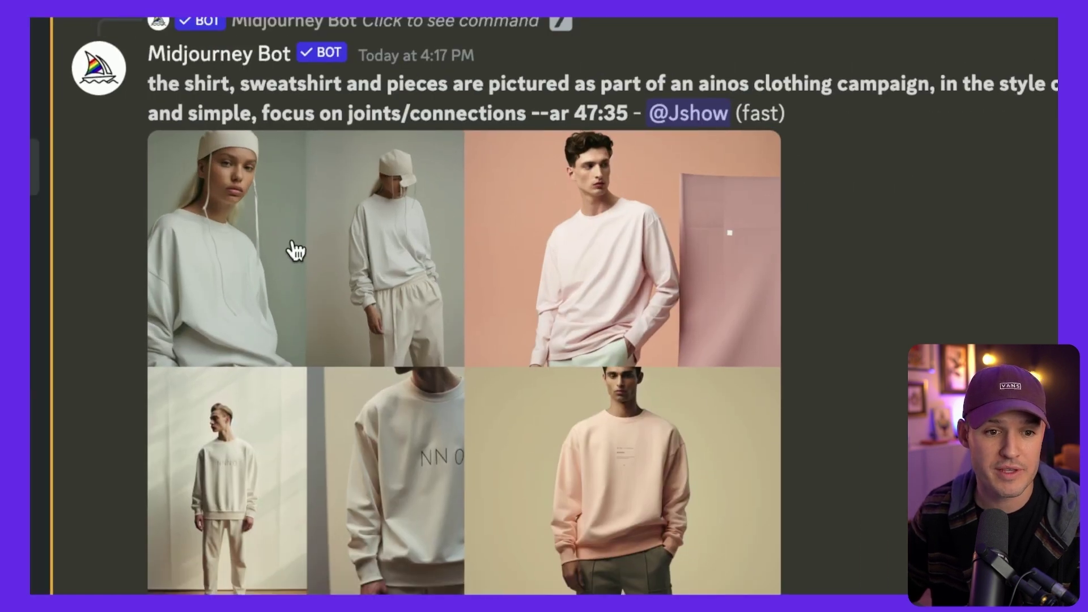
- Upscale the fourth sweatshirt image (U4) in the campaign grid
{"action": "scroll", "coordinate": [389, 269], "scroll_direction": "down", "scroll_amount": 2}
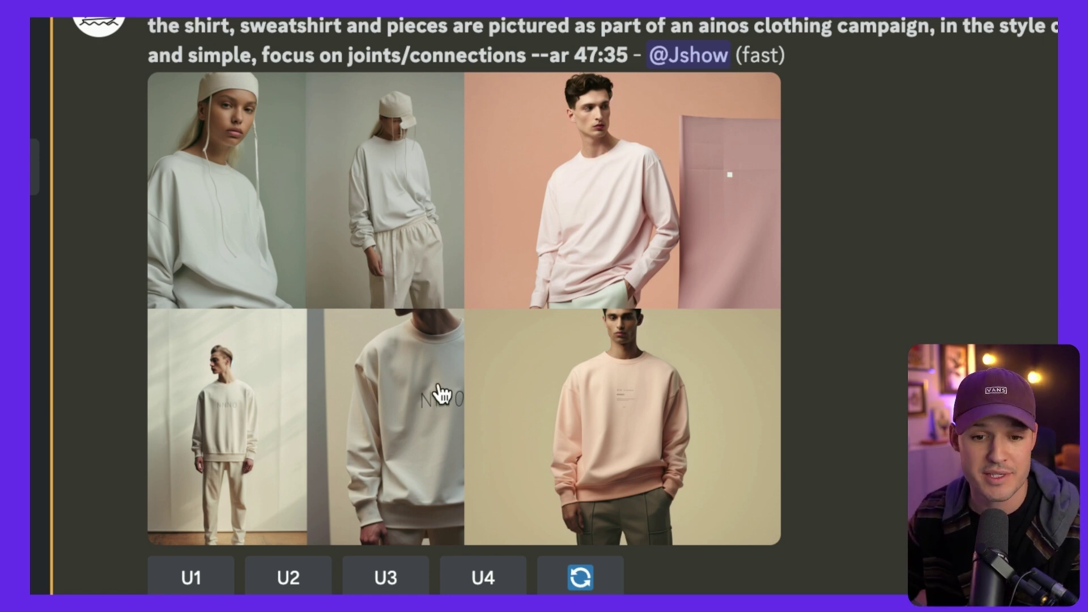
{"action": "scroll", "coordinate": [440, 392], "scroll_direction": "down", "scroll_amount": 1}
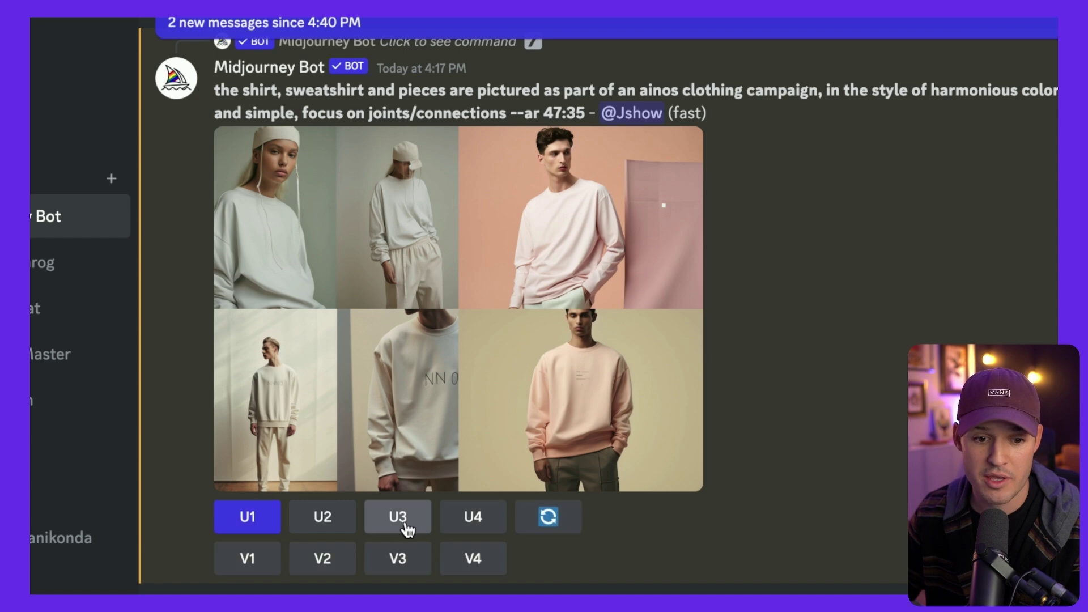
{"action": "left_click", "coordinate": [487, 531]}
{"action": "scroll", "coordinate": [488, 529], "scroll_direction": "down", "scroll_amount": 3}
- Request variations V1–V4 for all four sweatshirt images
{"action": "left_click", "coordinate": [245, 446]}
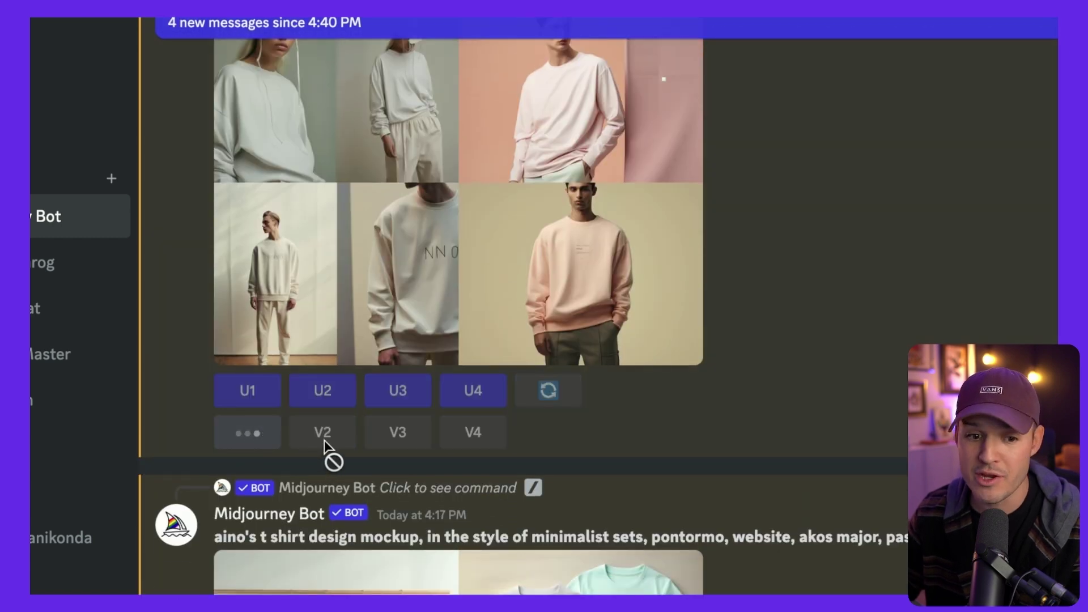
{"action": "left_click", "coordinate": [324, 439]}
{"action": "left_click", "coordinate": [397, 440]}
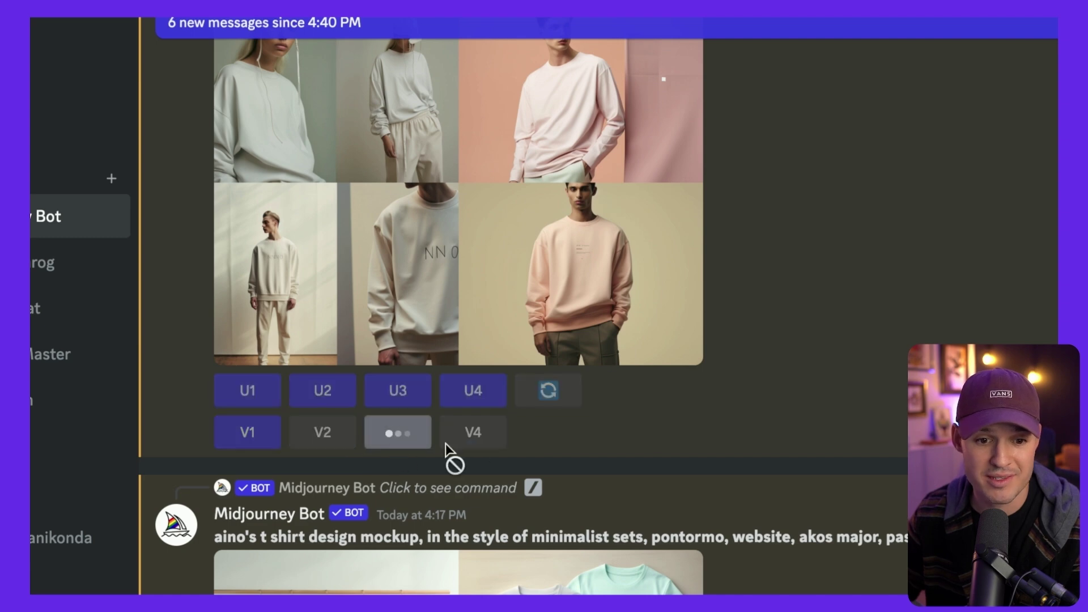
{"action": "left_click", "coordinate": [481, 446]}
{"action": "scroll", "coordinate": [760, 444], "scroll_direction": "down", "scroll_amount": 6}
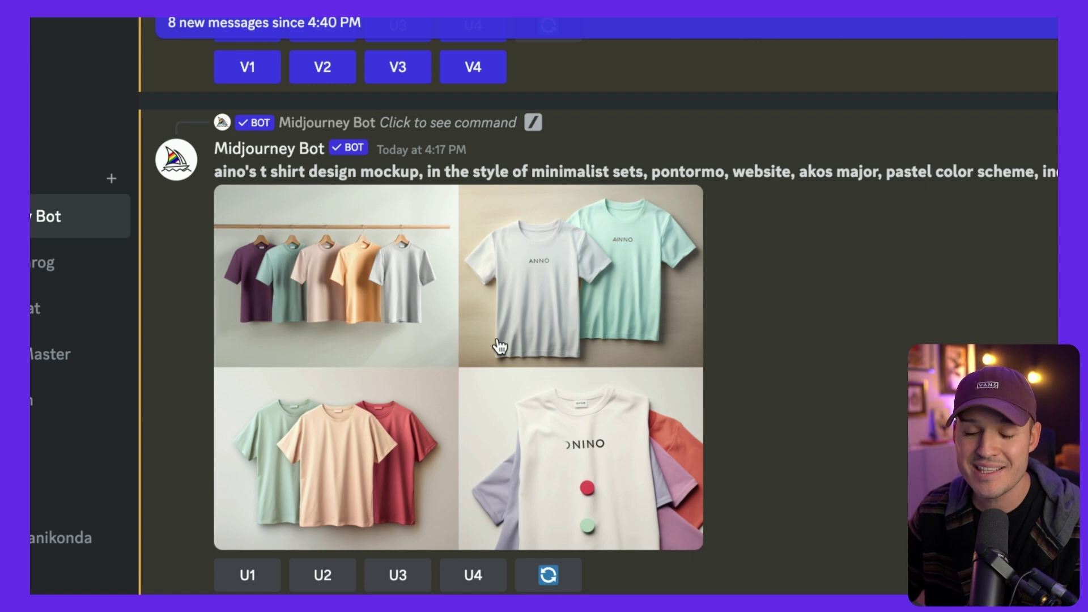
{"action": "scroll", "coordinate": [498, 368], "scroll_direction": "up", "scroll_amount": 5}
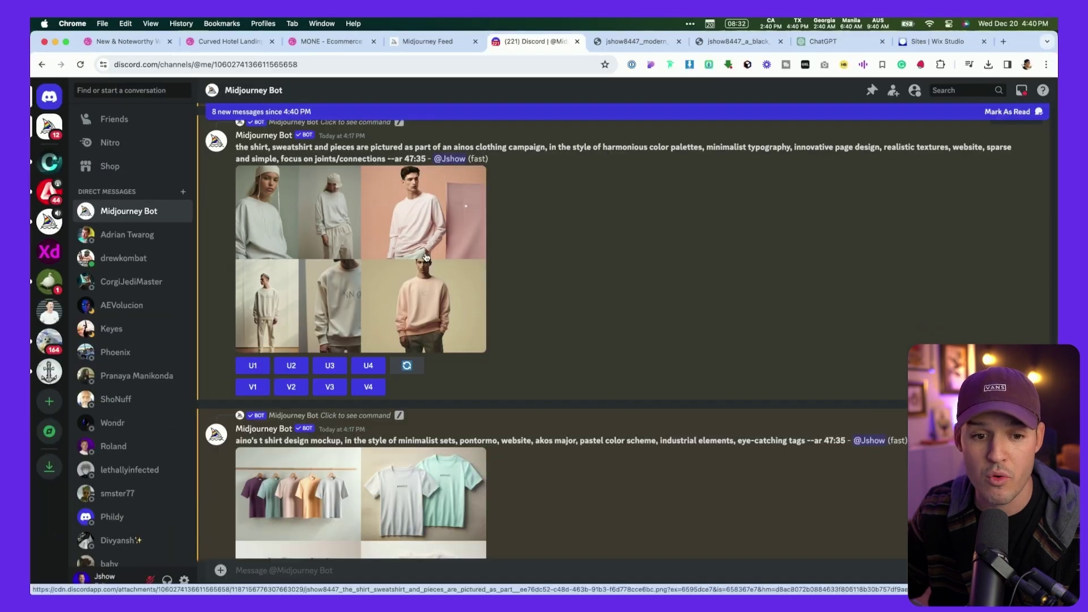
{"action": "scroll", "coordinate": [585, 311], "scroll_direction": "down", "scroll_amount": 15}
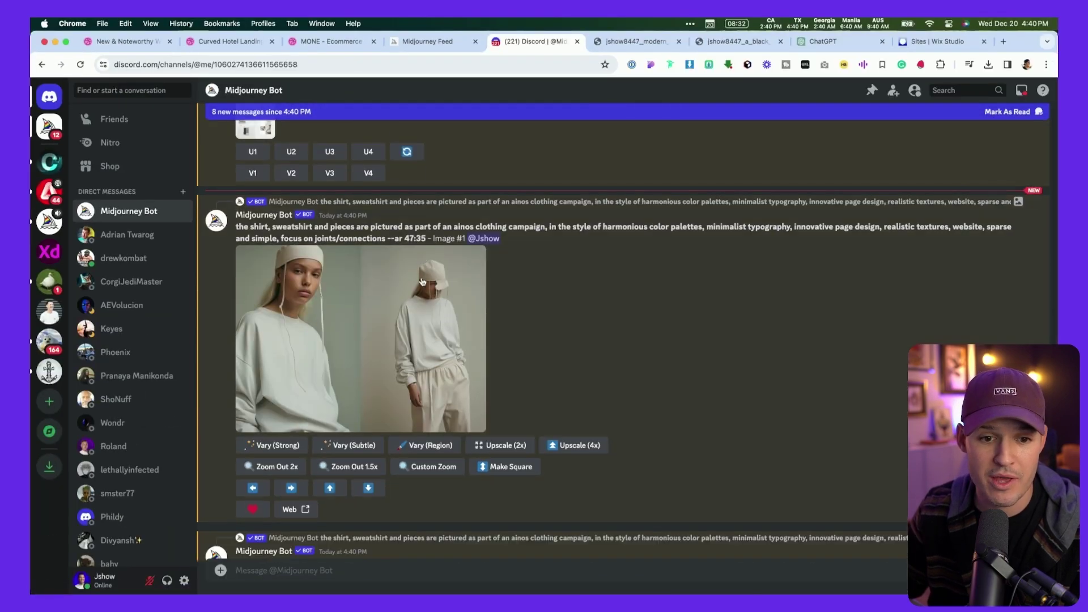
- Open the upscaled sweatshirt image in a new browser tab and switch to it
{"action": "left_click", "coordinate": [393, 318]}
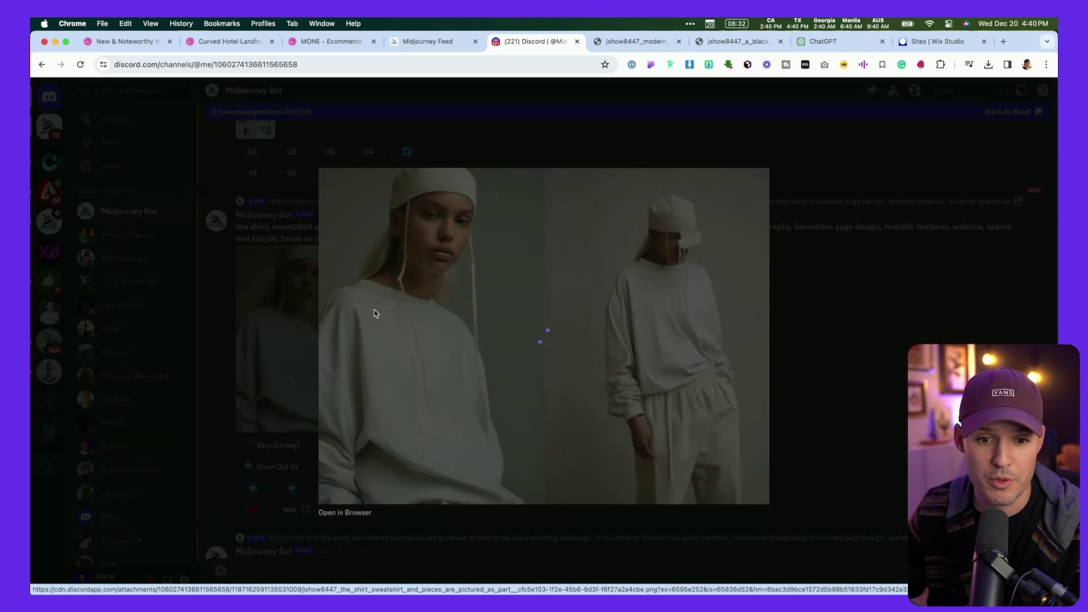
{"action": "left_click", "coordinate": [350, 512]}
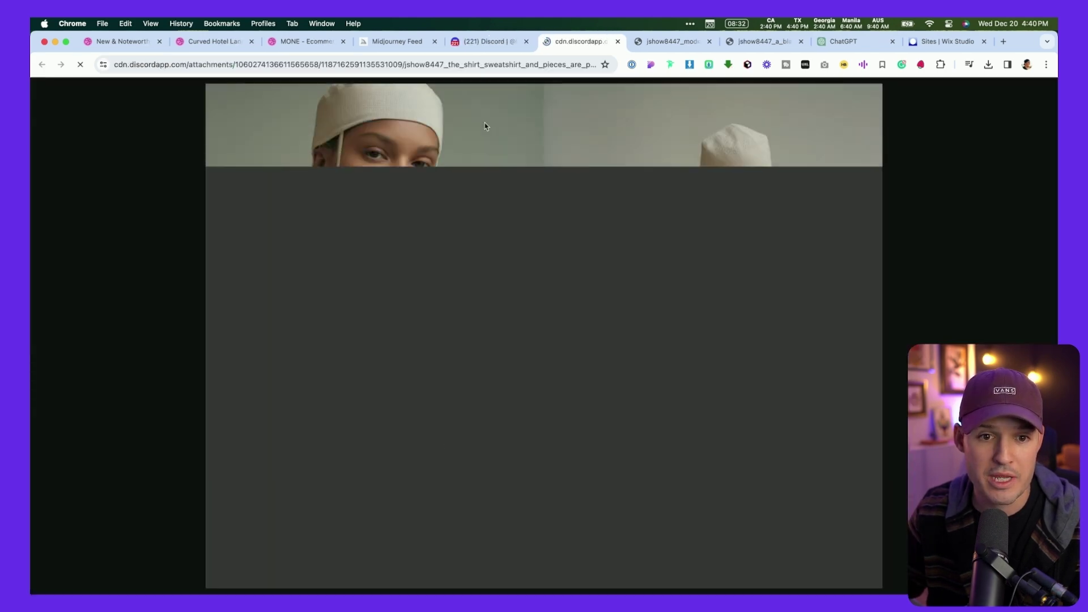
{"action": "key", "text": "ctrl+shift+Tab"}
{"action": "left_click", "coordinate": [257, 340]}
{"action": "scroll", "coordinate": [448, 417], "scroll_direction": "down", "scroll_amount": 5}
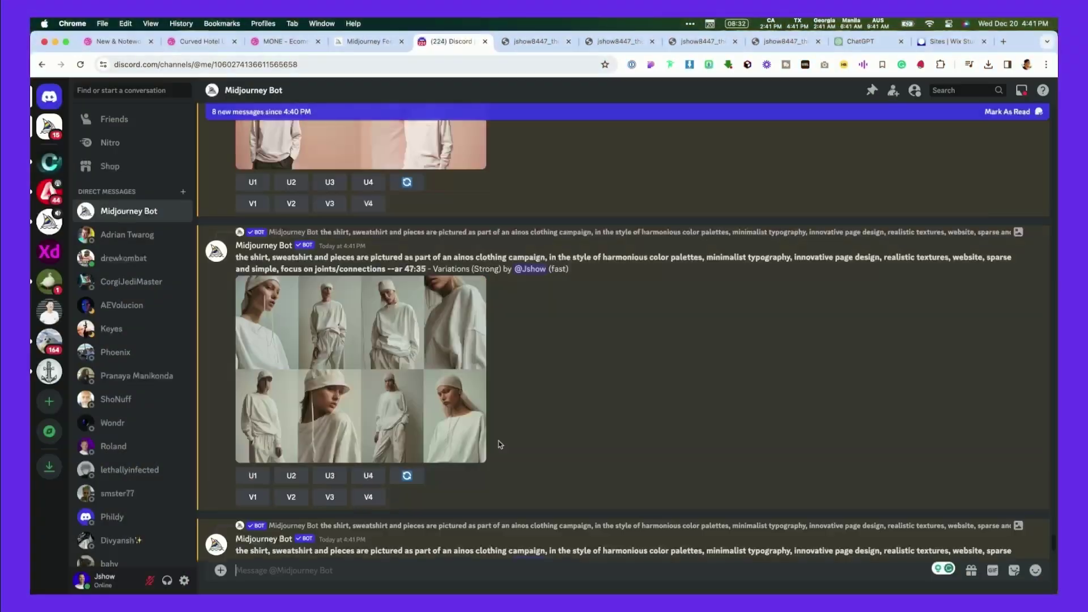
{"action": "left_click", "coordinate": [548, 49]}
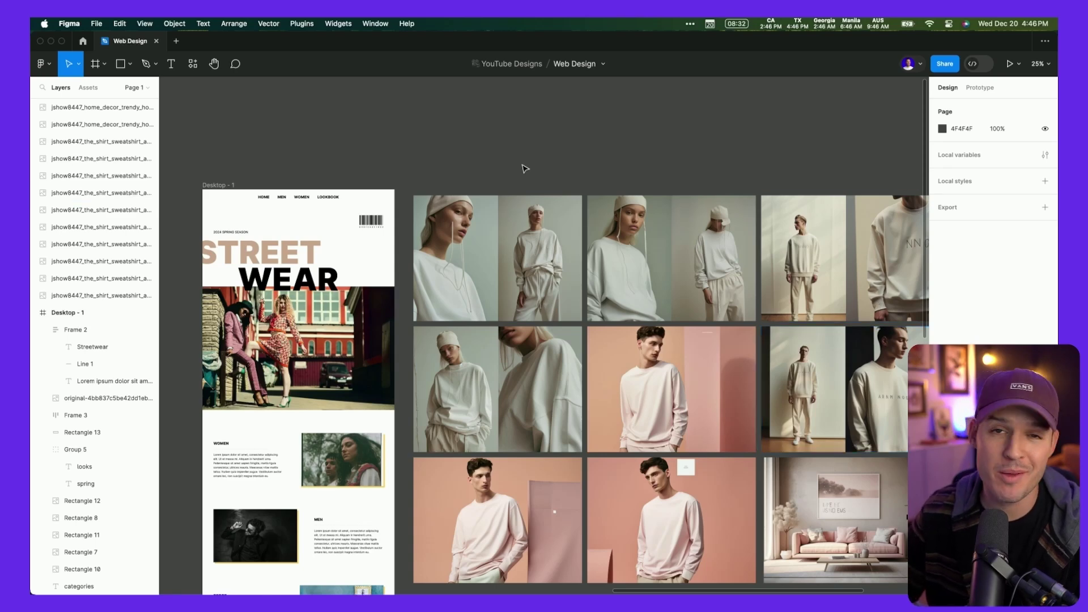
{"action": "scroll", "coordinate": [466, 209], "scroll_direction": "up", "scroll_amount": 10}
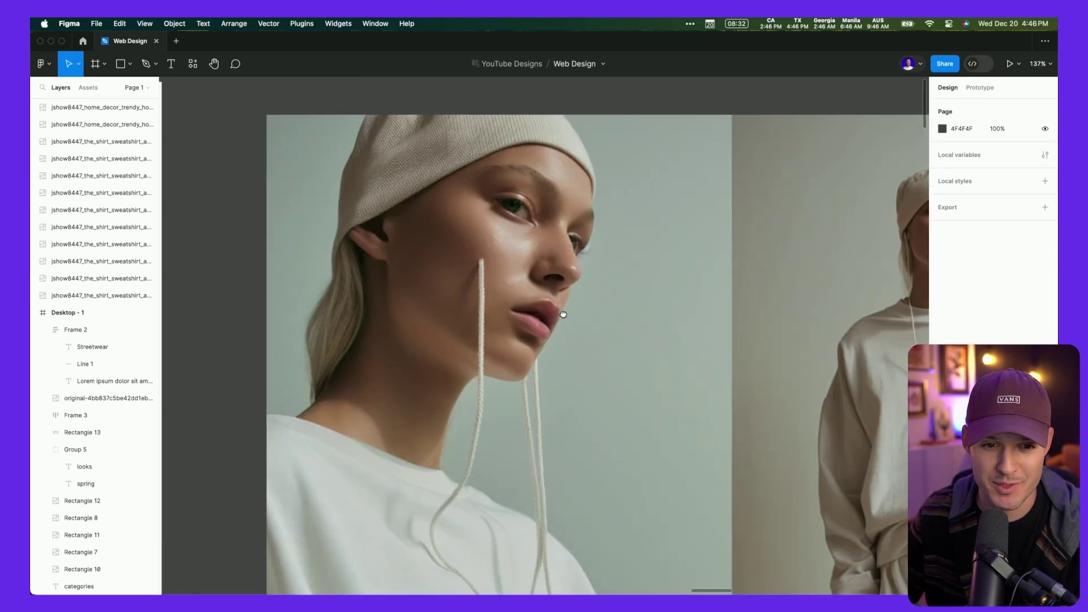
{"action": "scroll", "coordinate": [507, 325], "scroll_direction": "down", "scroll_amount": 3}
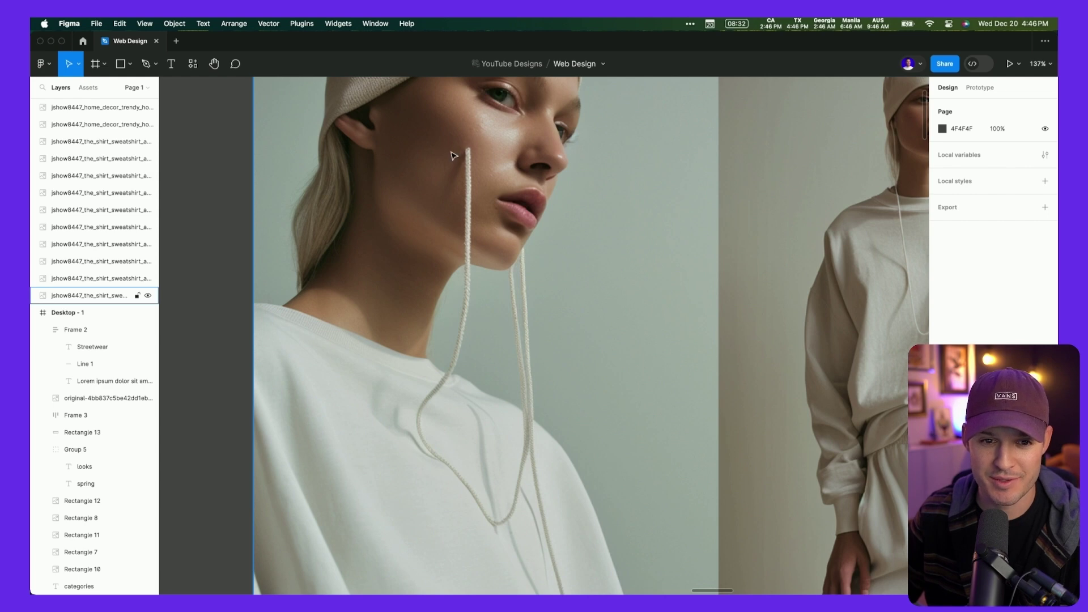
{"action": "scroll", "coordinate": [512, 185], "scroll_direction": "up", "scroll_amount": 3}
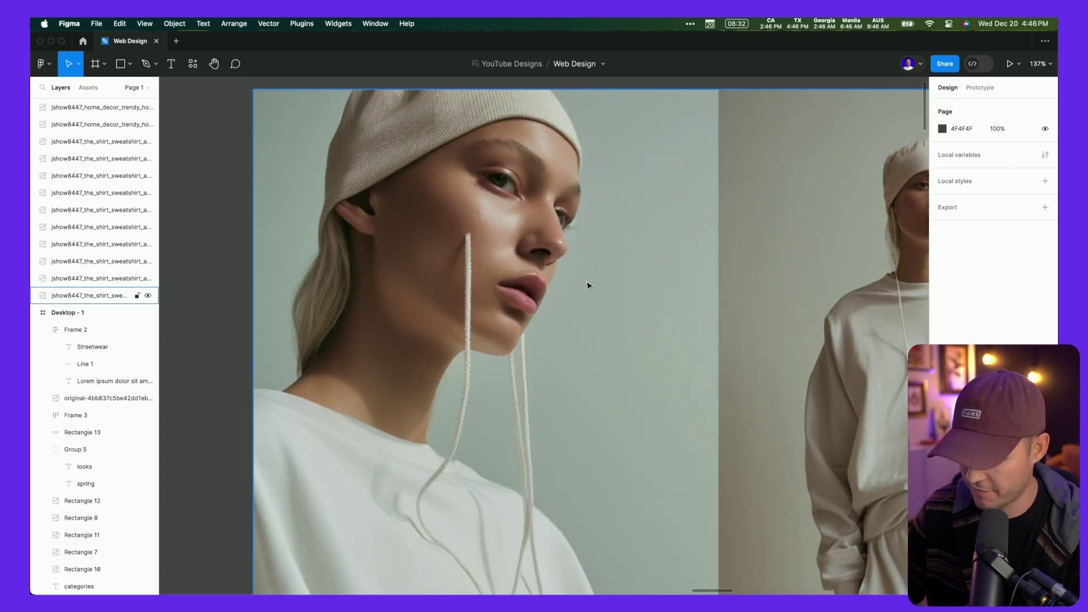
{"action": "left_click_drag", "start_coordinate": [743, 316], "coordinate": [430, 300]}
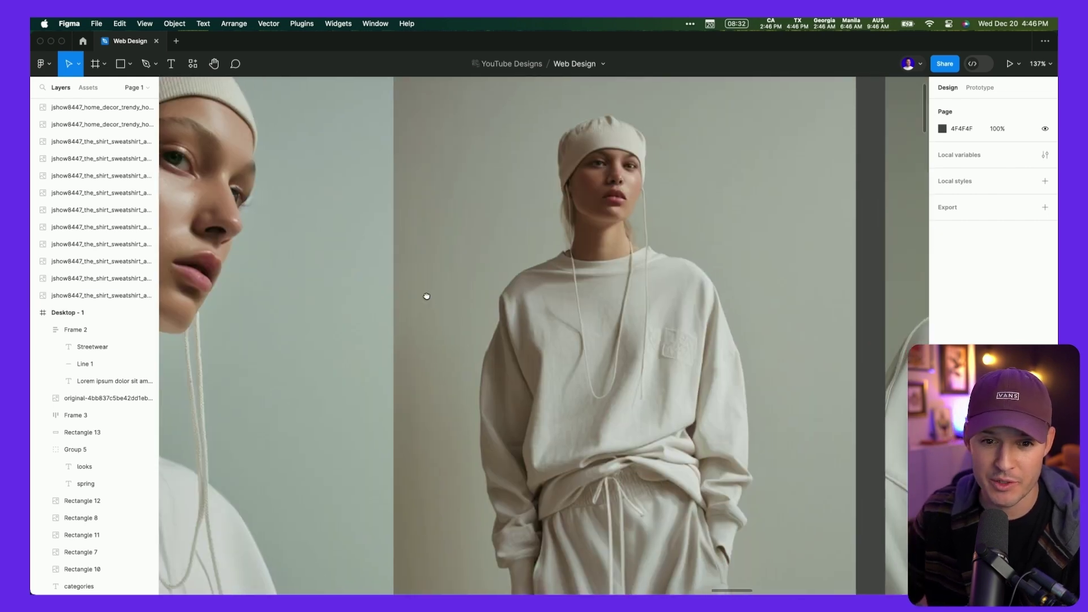
{"action": "scroll", "coordinate": [427, 295], "scroll_direction": "right", "scroll_amount": 10}
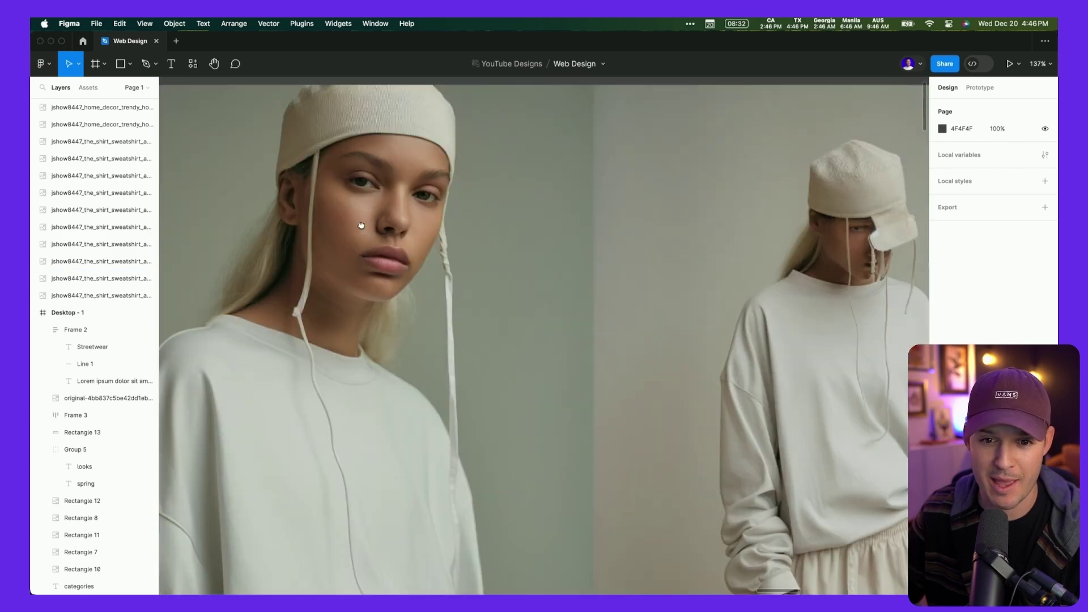
{"action": "scroll", "coordinate": [317, 227], "scroll_direction": "right", "scroll_amount": 5}
{"action": "scroll", "coordinate": [272, 229], "scroll_direction": "left", "scroll_amount": 4}
{"action": "scroll", "coordinate": [272, 228], "scroll_direction": "down", "scroll_amount": 3}
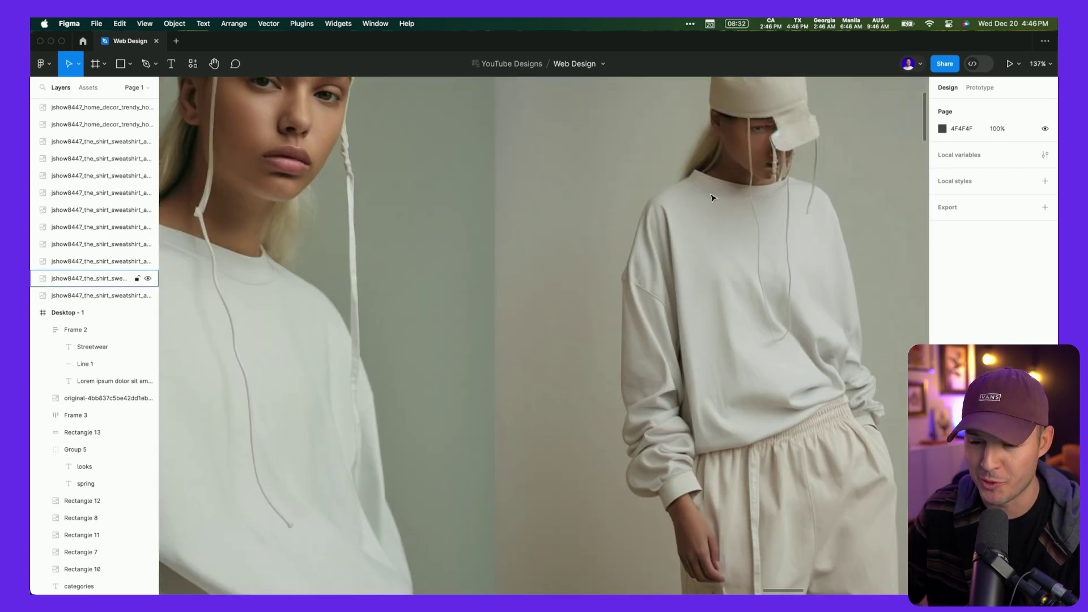
{"action": "key", "text": "shift+1"}
{"action": "scroll", "coordinate": [523, 251], "scroll_direction": "down", "scroll_amount": 3}
{"action": "scroll", "coordinate": [522, 251], "scroll_direction": "left", "scroll_amount": 3}
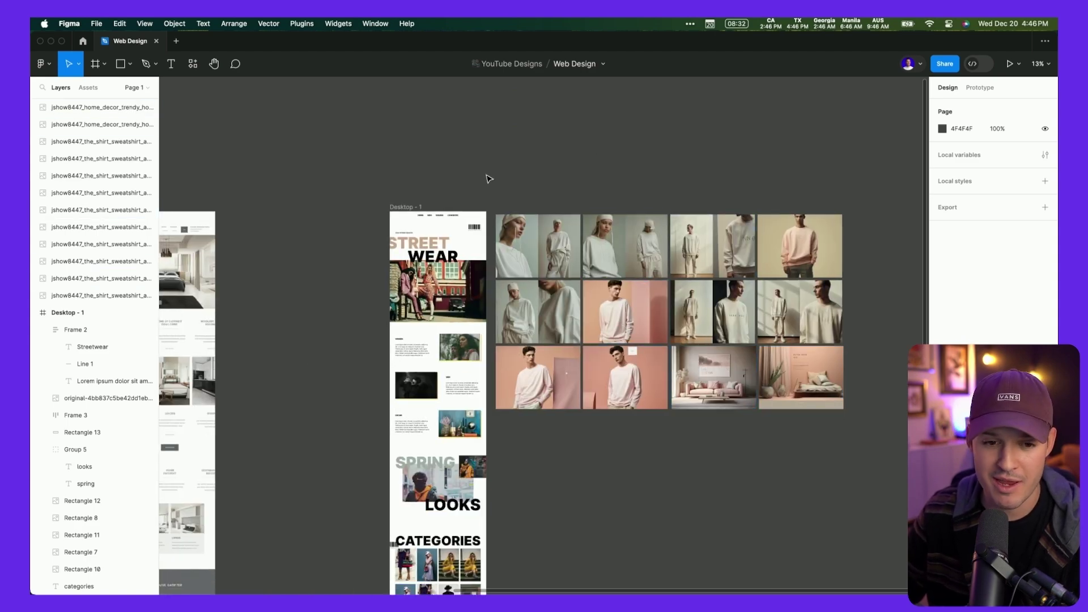
- Select the Women, Men and Decor images together
{"action": "scroll", "coordinate": [374, 233], "scroll_direction": "up", "scroll_amount": 5}
{"action": "scroll", "coordinate": [494, 359], "scroll_direction": "down", "scroll_amount": 5}
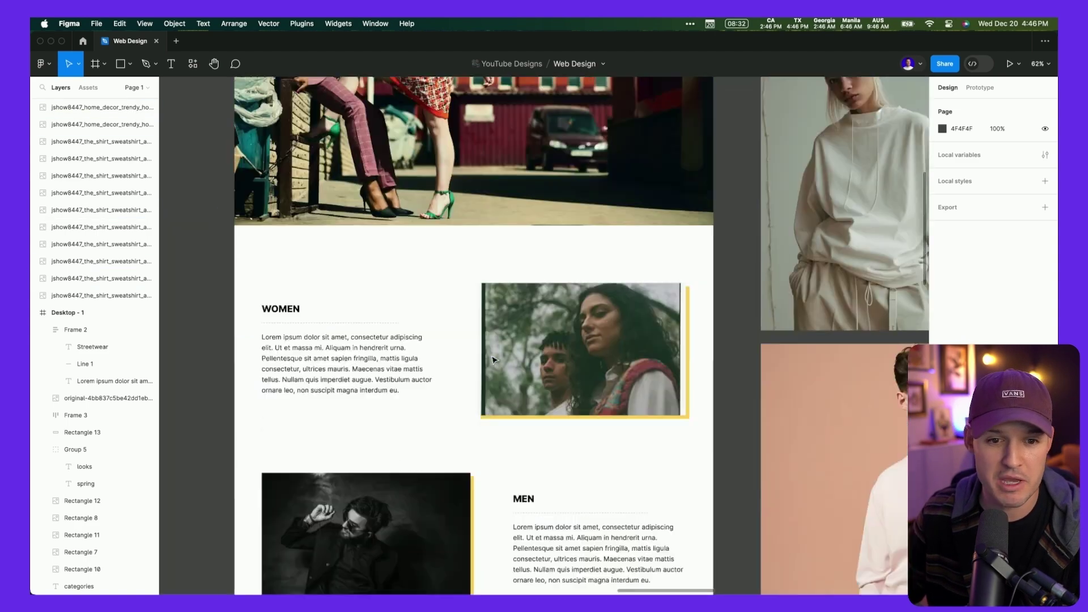
{"action": "scroll", "coordinate": [494, 359], "scroll_direction": "down", "scroll_amount": 5}
{"action": "scroll", "coordinate": [494, 359], "scroll_direction": "up", "scroll_amount": 1}
{"action": "left_click", "coordinate": [565, 170]}
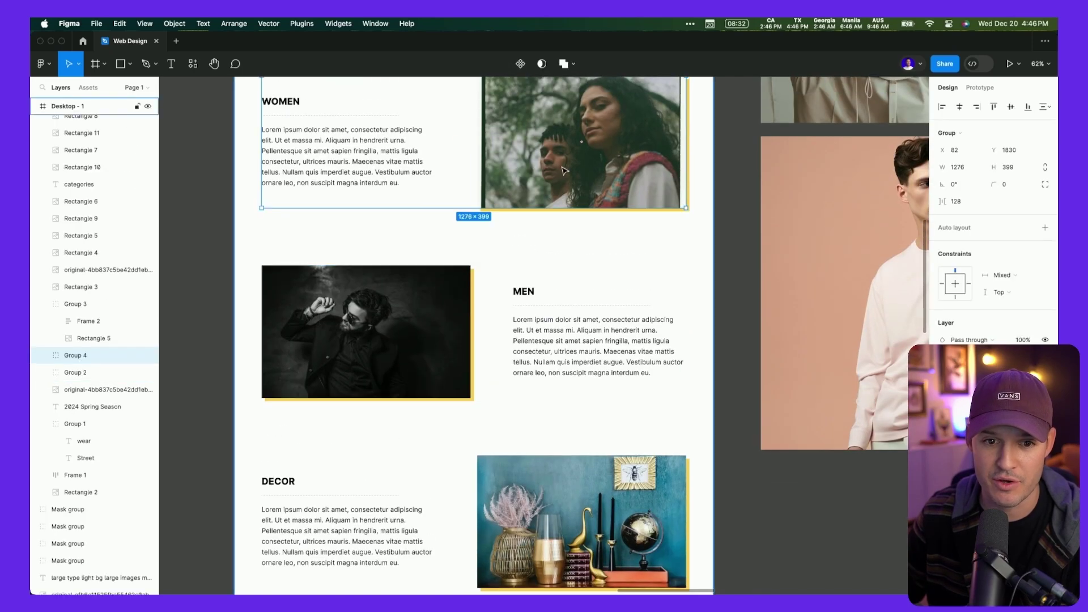
{"action": "double_click", "coordinate": [564, 170]}
{"action": "left_click", "coordinate": [365, 331], "text": "shift"}
{"action": "left_click", "coordinate": [581, 521], "text": "shift"}
- Eyedrop the peach DFAB8F background as their drop shadow colour
{"action": "scroll", "coordinate": [770, 493], "scroll_direction": "down", "scroll_amount": 2}
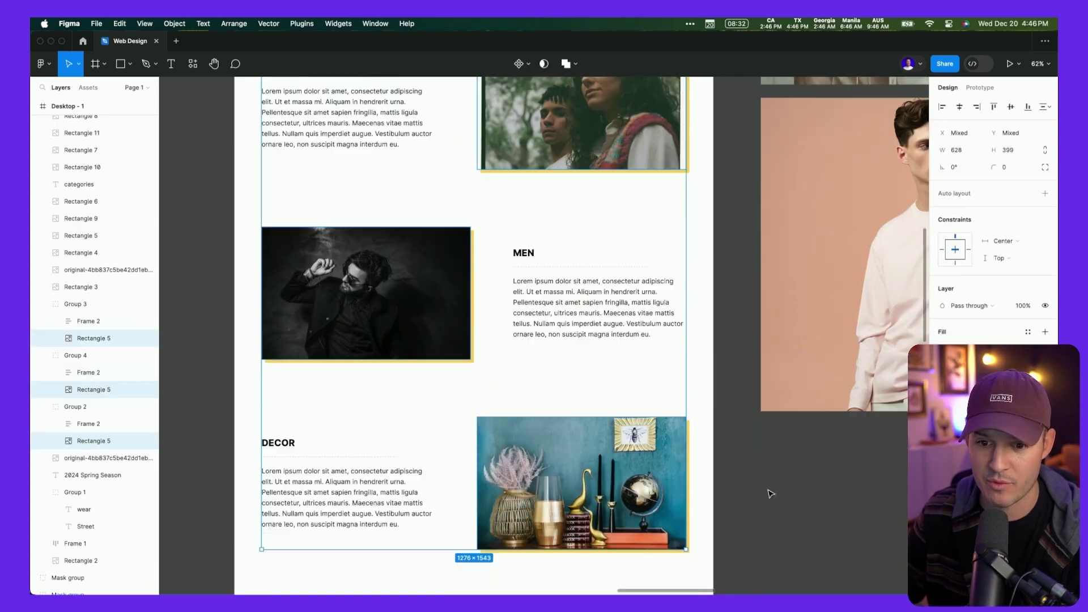
{"action": "scroll", "coordinate": [770, 493], "scroll_direction": "down", "scroll_amount": 2}
{"action": "left_click", "coordinate": [942, 420]}
{"action": "left_click", "coordinate": [814, 479]}
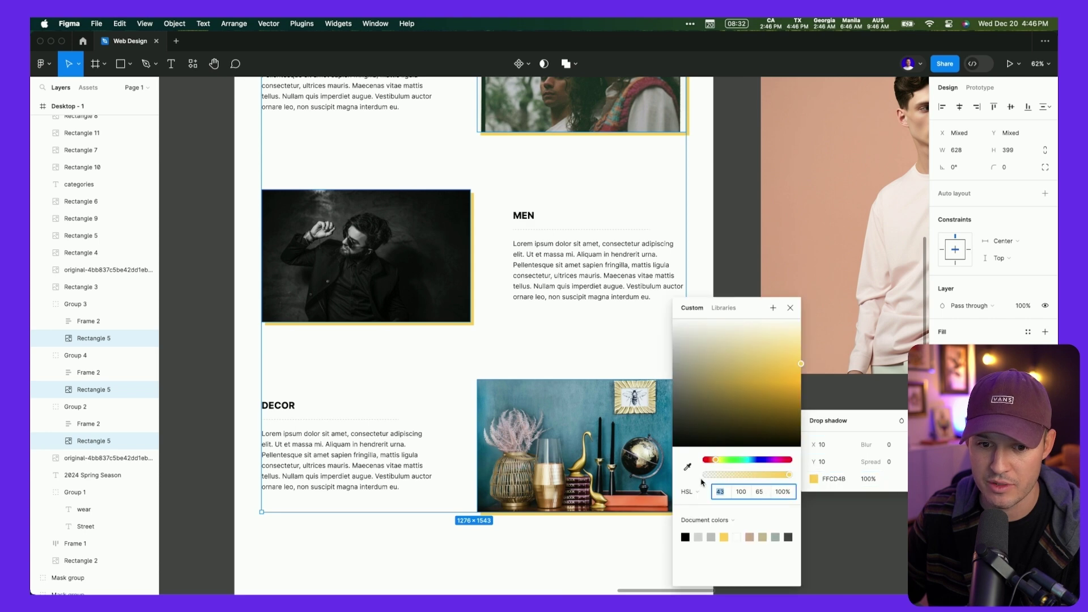
{"action": "left_click", "coordinate": [687, 466]}
{"action": "left_click", "coordinate": [812, 265]}
{"action": "left_click", "coordinate": [741, 227]}
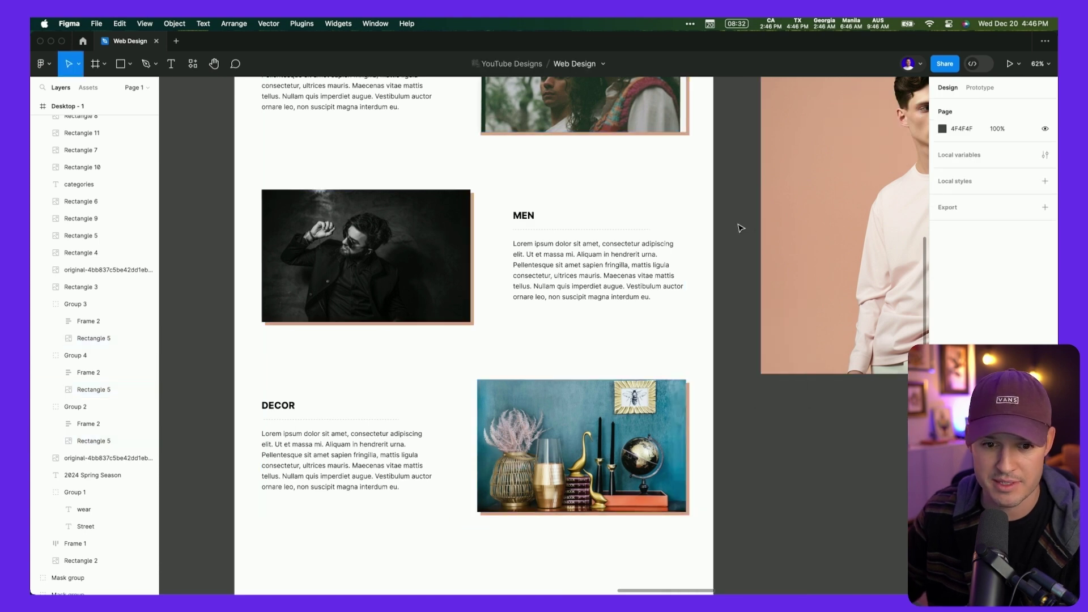
- Replace the hero image with the pink-sweater photo from the desktop
{"action": "scroll", "coordinate": [741, 227], "scroll_direction": "down", "scroll_amount": 10}
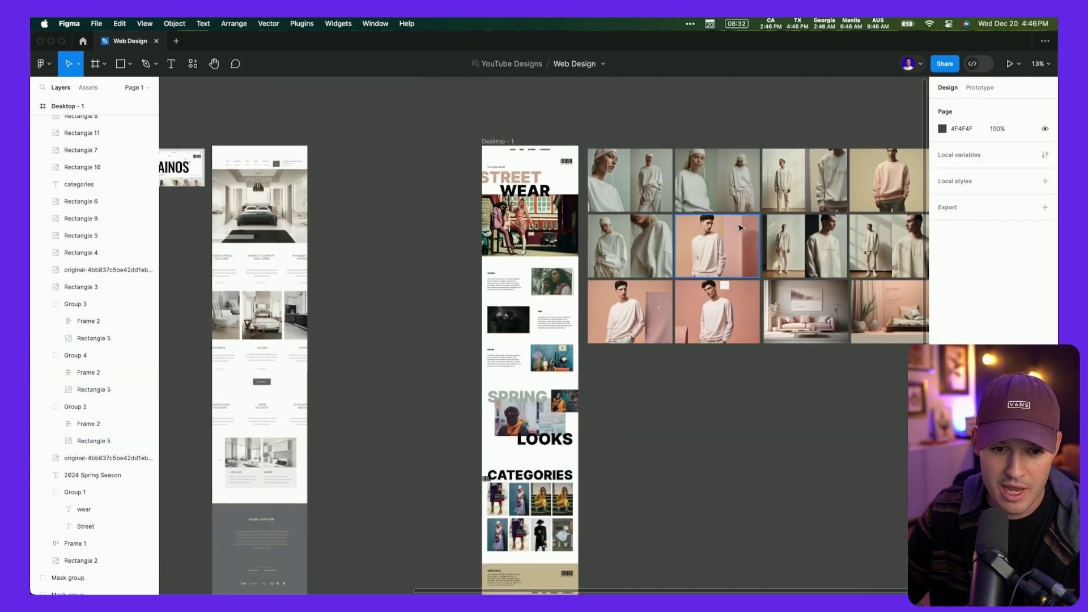
{"action": "left_click_drag", "start_coordinate": [845, 382], "coordinate": [684, 389]}
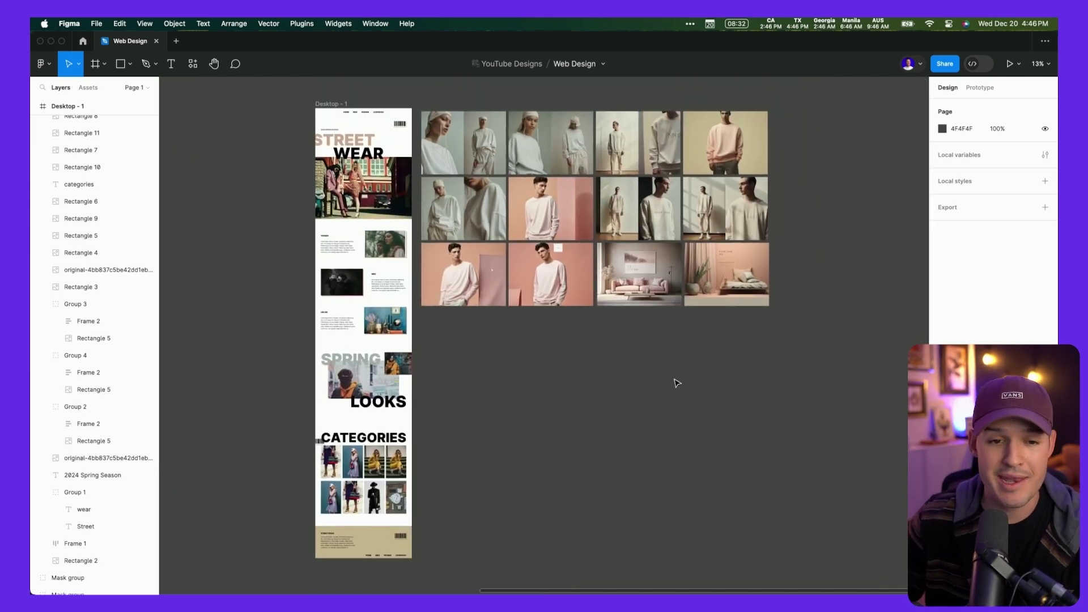
{"action": "left_click", "coordinate": [378, 200]}
{"action": "left_click_drag", "start_coordinate": [1056, 274], "coordinate": [945, 274]}
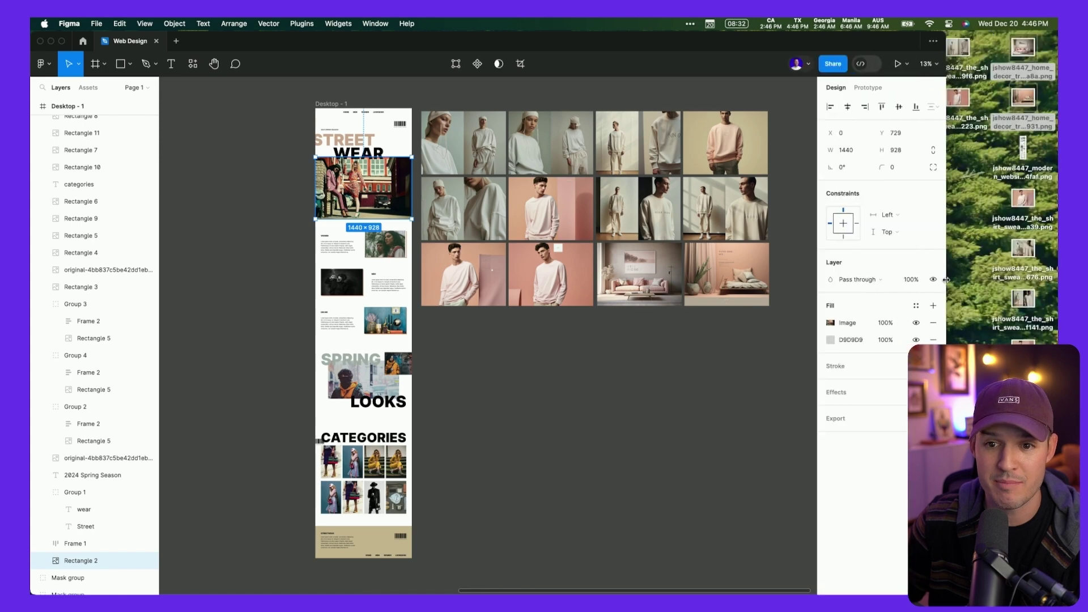
{"action": "left_click", "coordinate": [997, 262]}
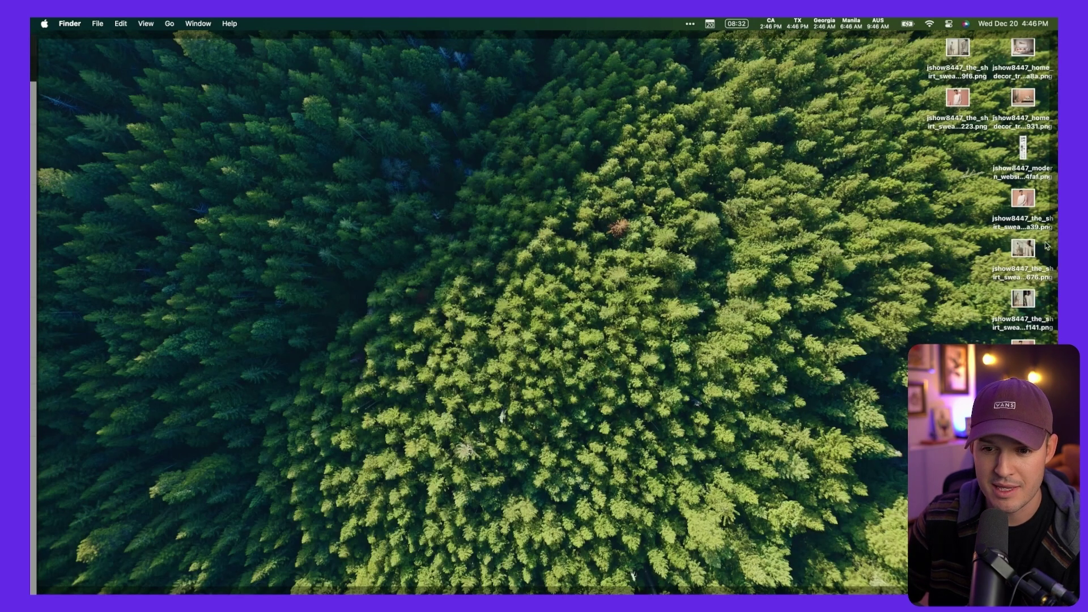
{"action": "left_click", "coordinate": [772, 260]}
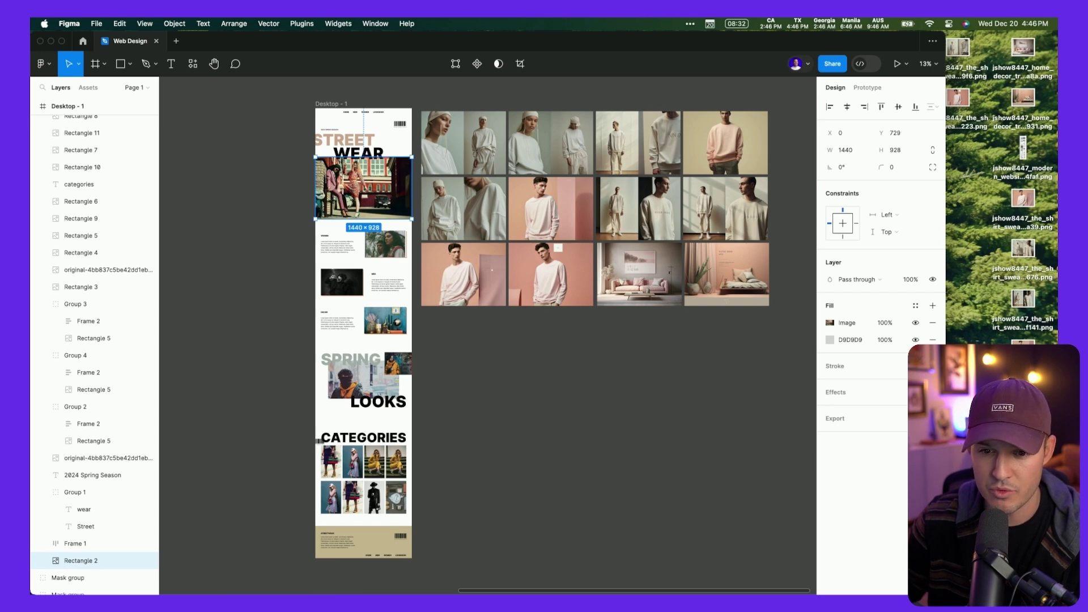
{"action": "mouse_move", "coordinate": [850, 317]}
{"action": "left_mouse_down"}
{"action": "mouse_move", "coordinate": [838, 318]}
{"action": "mouse_move", "coordinate": [845, 325]}
{"action": "left_mouse_up"}
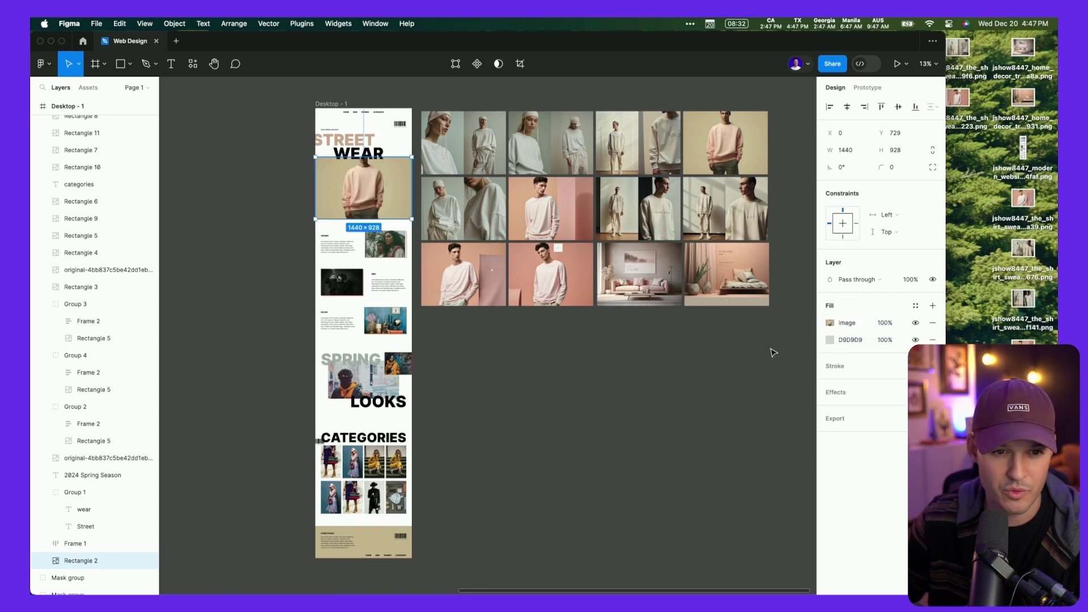
- Fill the Women and Men images with sweatshirt photos and Decor with the home-decor photo
{"action": "left_click", "coordinate": [375, 244]}
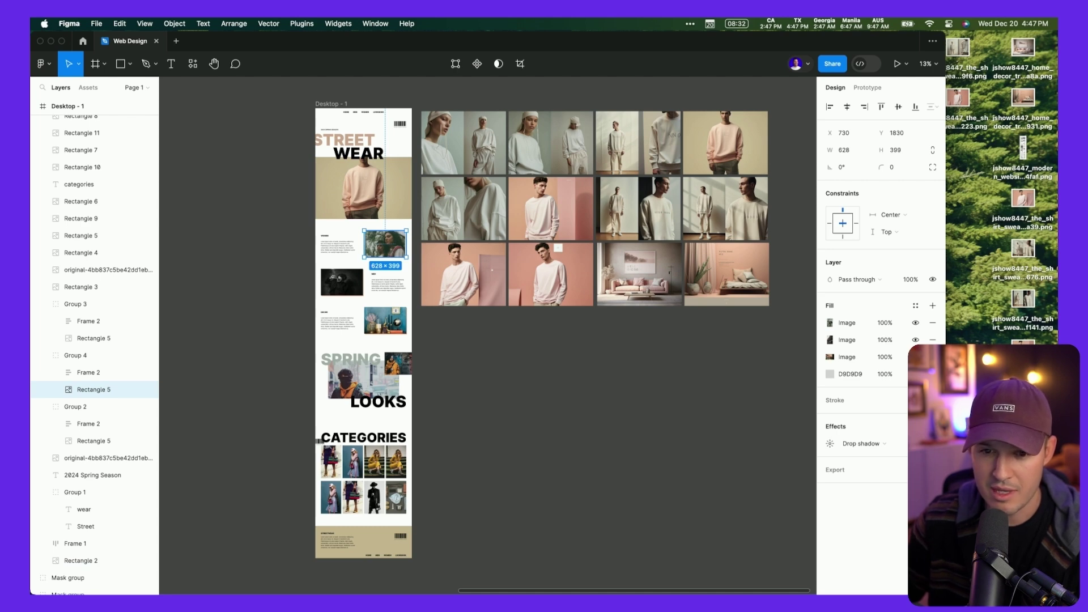
{"action": "left_click_drag", "start_coordinate": [900, 484], "coordinate": [832, 324]}
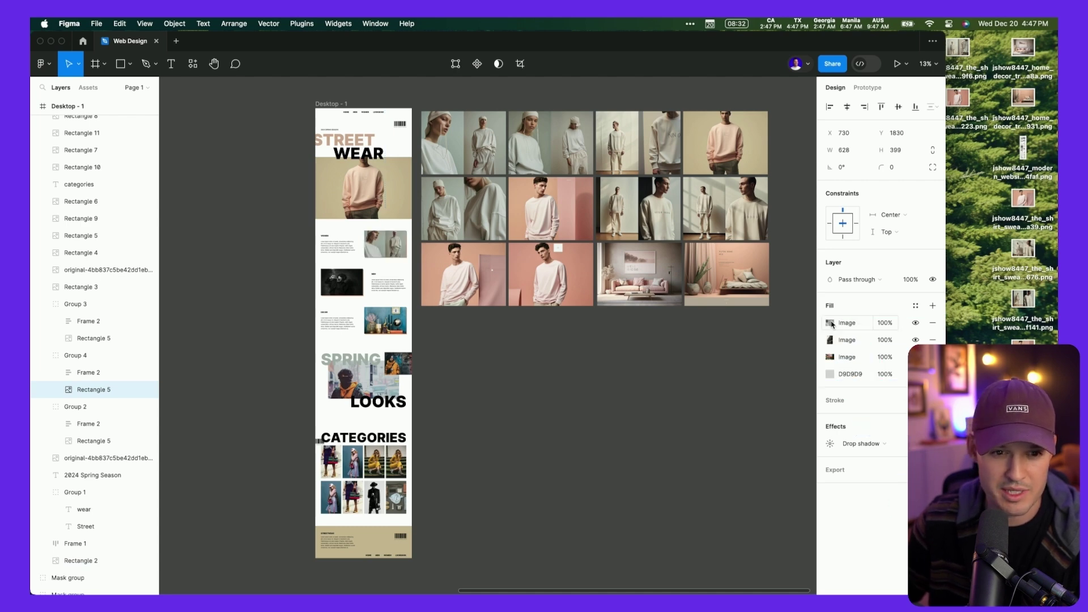
{"action": "left_click", "coordinate": [346, 280]}
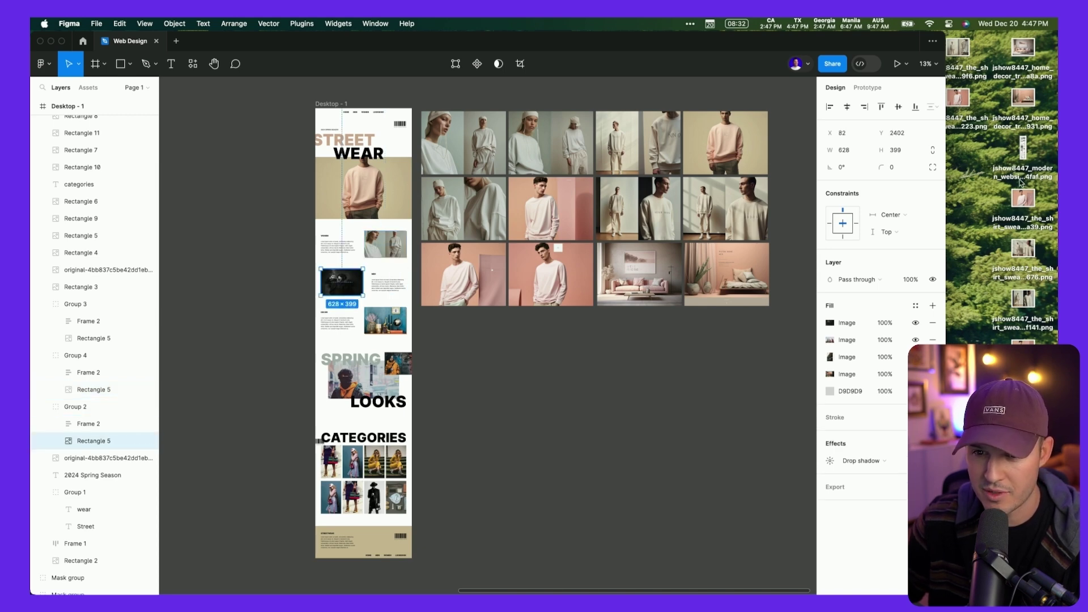
{"action": "left_click_drag", "start_coordinate": [962, 45], "coordinate": [843, 320]}
{"action": "left_click", "coordinate": [385, 320]}
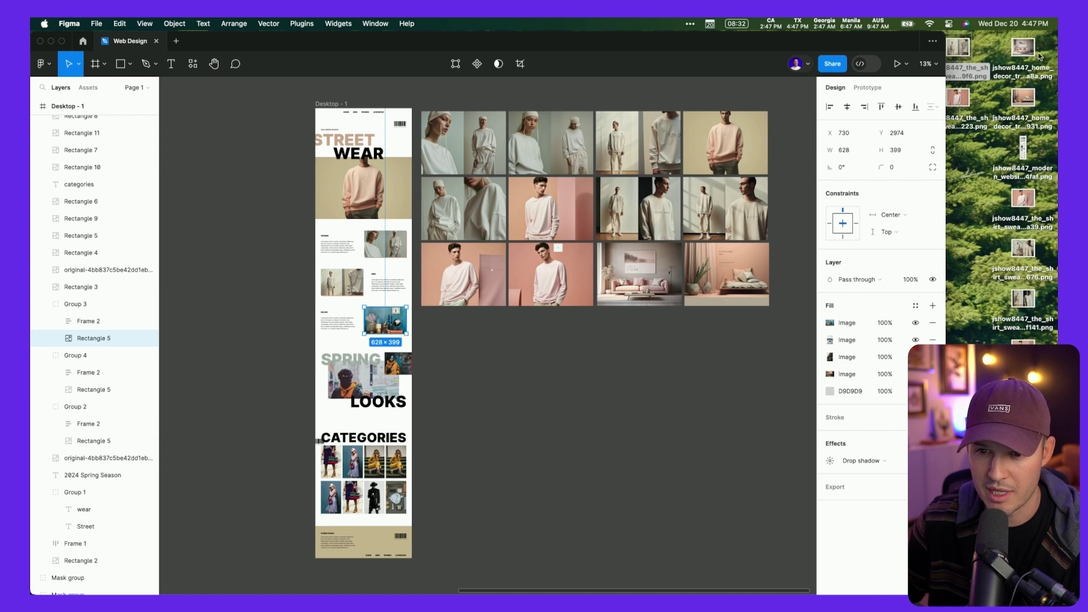
{"action": "left_click_drag", "start_coordinate": [1030, 52], "coordinate": [844, 326]}
- Bring SPRING LOOKS into view and select the hoodie photo behind it
{"action": "left_click", "coordinate": [486, 390]}
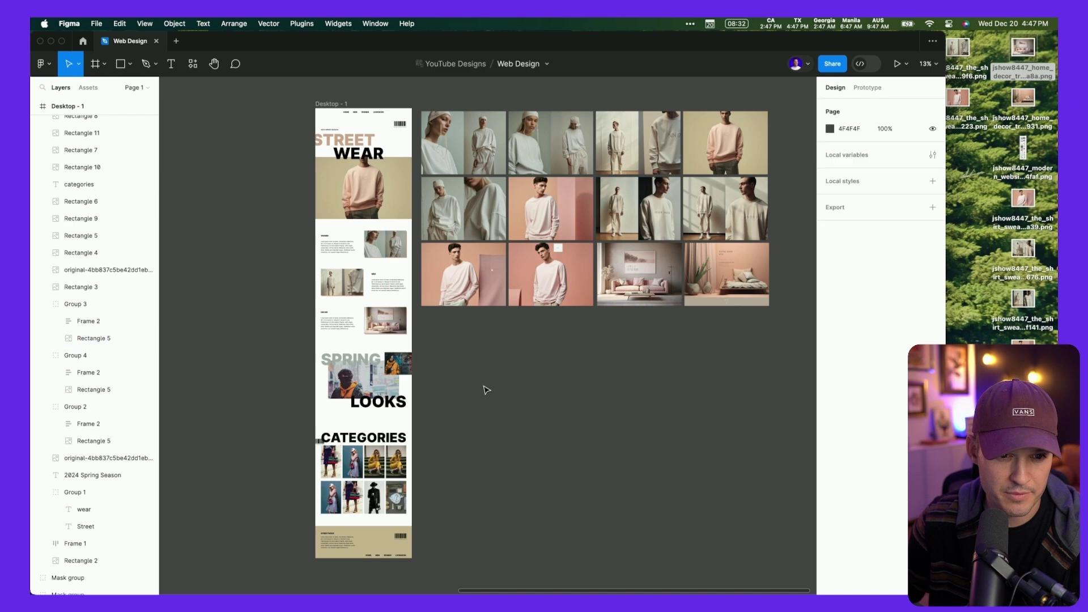
{"action": "scroll", "coordinate": [340, 295], "scroll_direction": "up", "scroll_amount": 5}
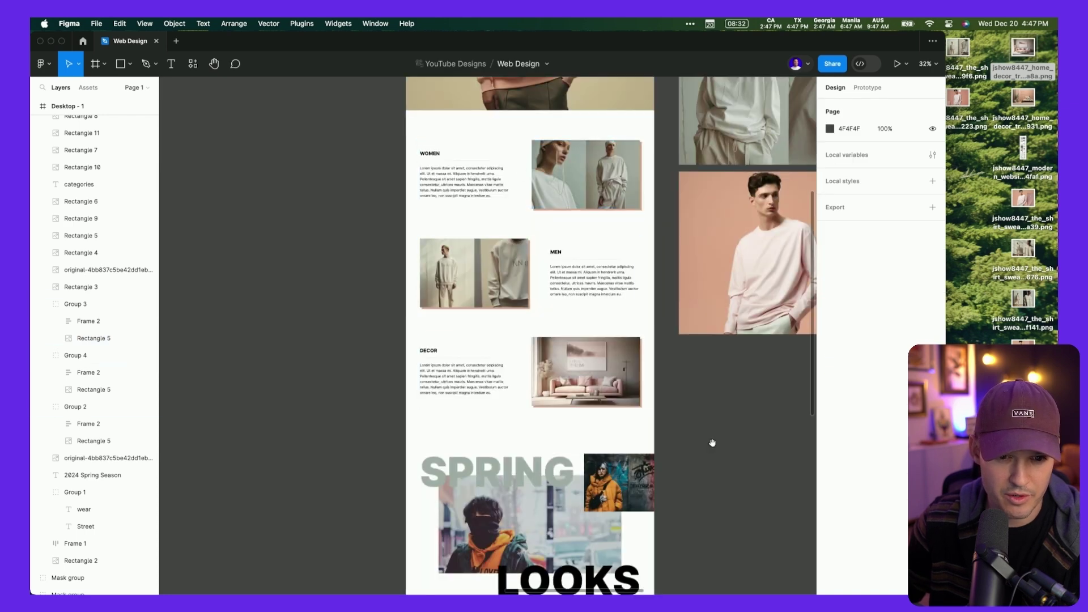
{"action": "left_click_drag", "start_coordinate": [712, 442], "coordinate": [590, 345]}
{"action": "scroll", "coordinate": [590, 345], "scroll_direction": "down", "scroll_amount": 3}
{"action": "left_click", "coordinate": [506, 319]}
{"action": "left_click", "coordinate": [484, 319]}
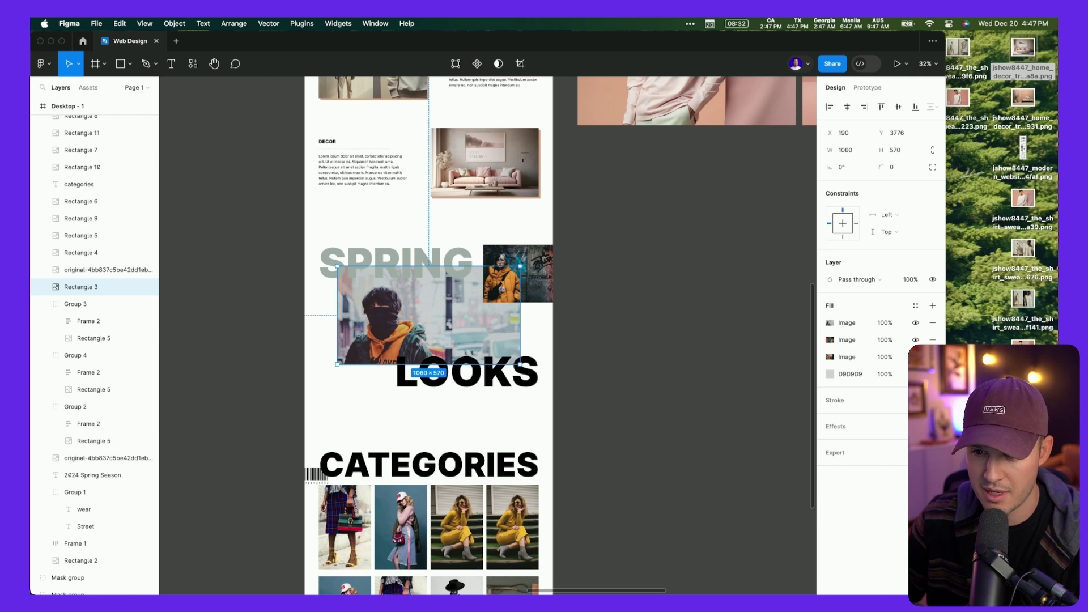
- Quick Look the desktop sweatshirt images to pick the white-sweatshirt photo
{"action": "left_click", "coordinate": [1029, 300]}
{"action": "key", "text": "space"}
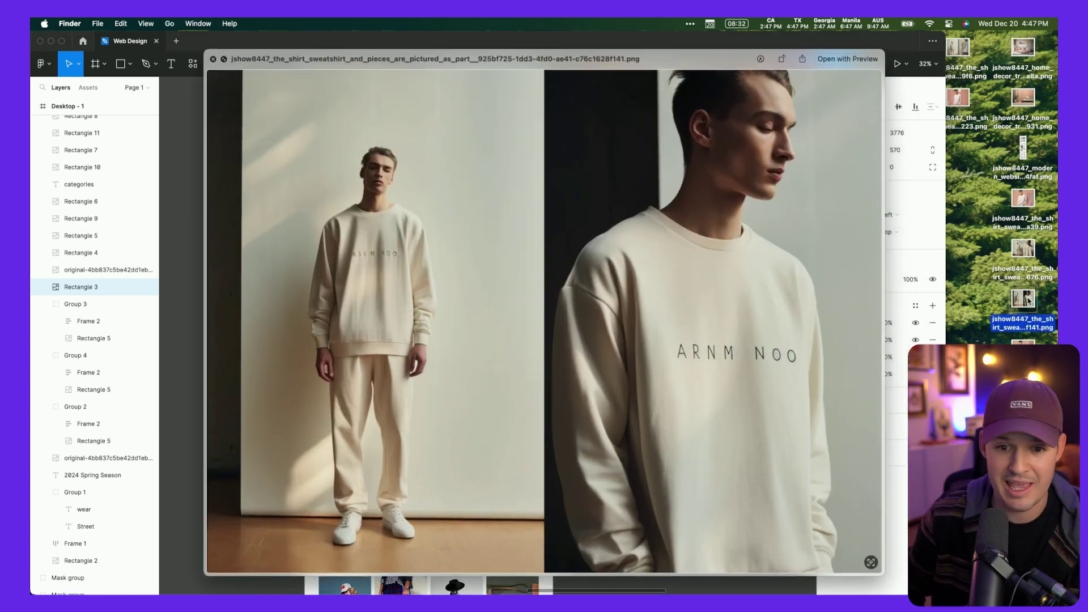
{"action": "key", "text": "Up"}
{"action": "key", "text": "Up"}
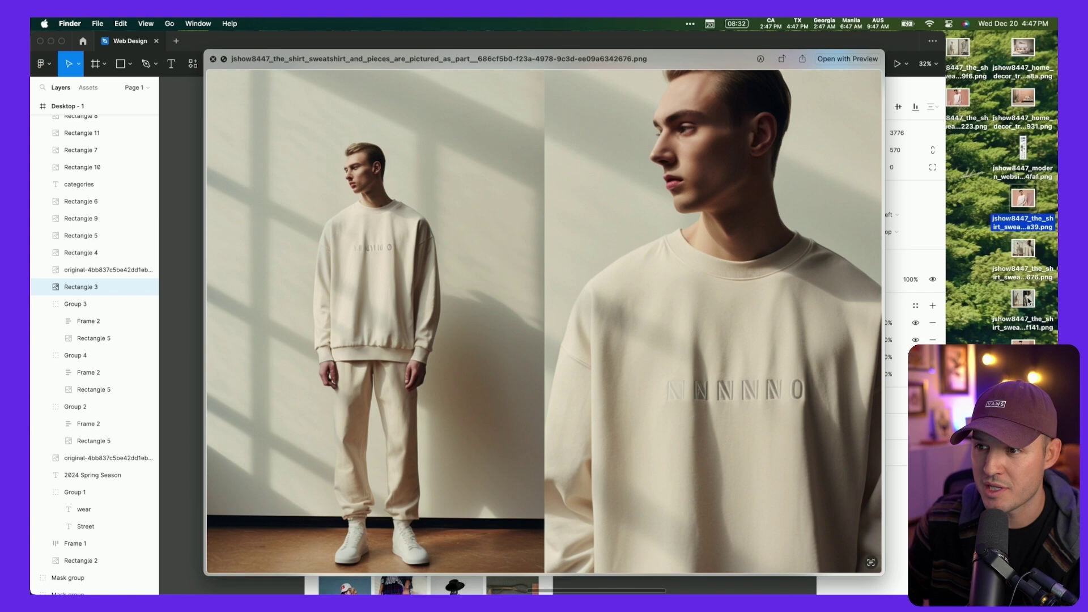
{"action": "key", "text": "space"}
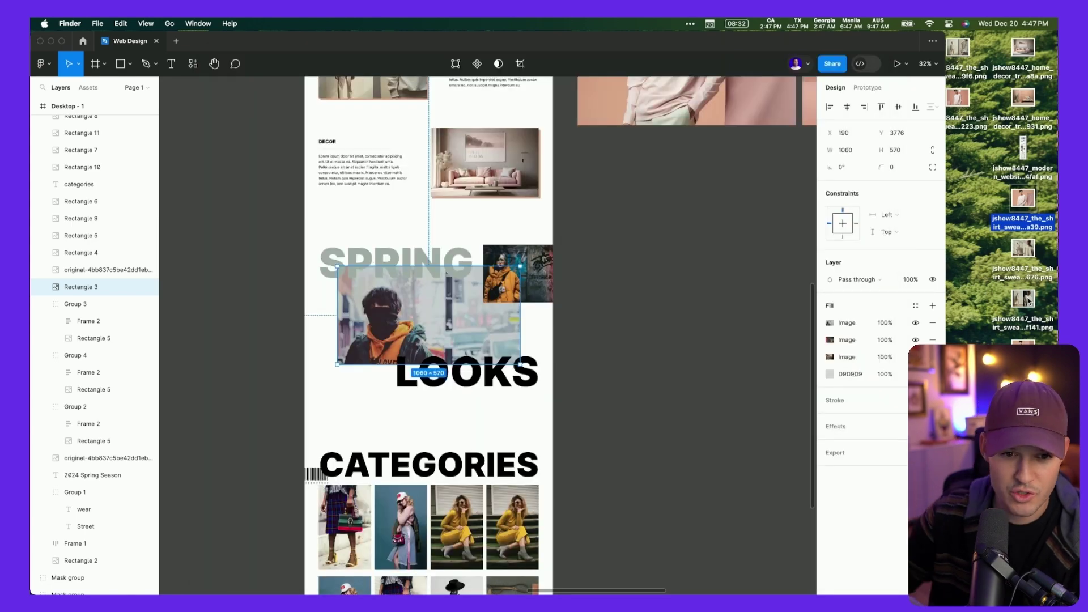
{"action": "scroll", "coordinate": [657, 278], "scroll_direction": "up", "scroll_amount": 10}
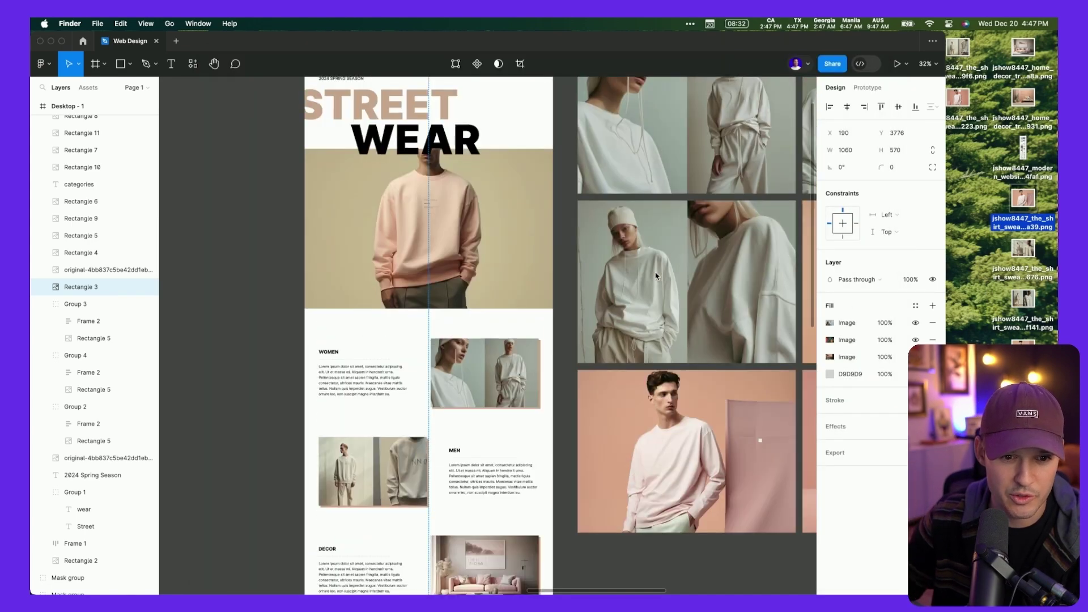
{"action": "scroll", "coordinate": [657, 277], "scroll_direction": "down", "scroll_amount": 10}
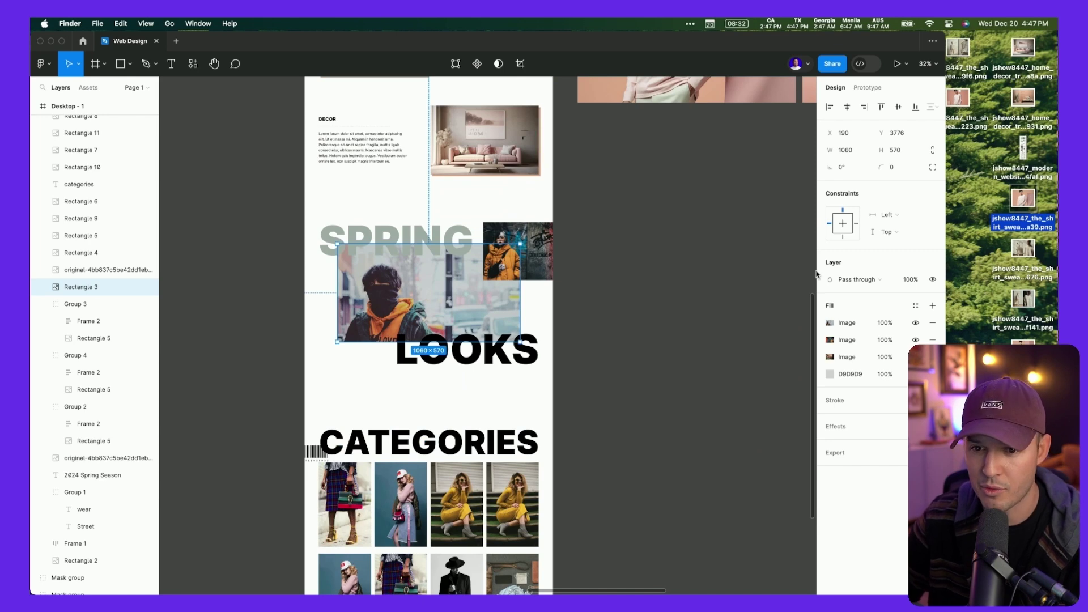
{"action": "key", "text": "space"}
{"action": "left_click", "coordinate": [964, 105]}
{"action": "left_click", "coordinate": [1029, 200]}
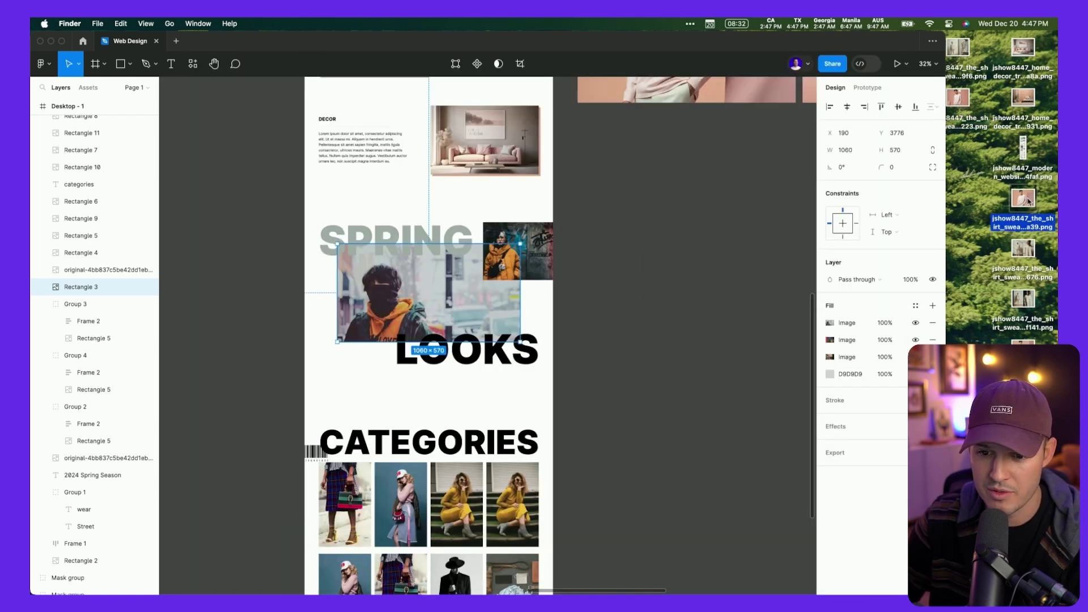
{"action": "key", "text": "space"}
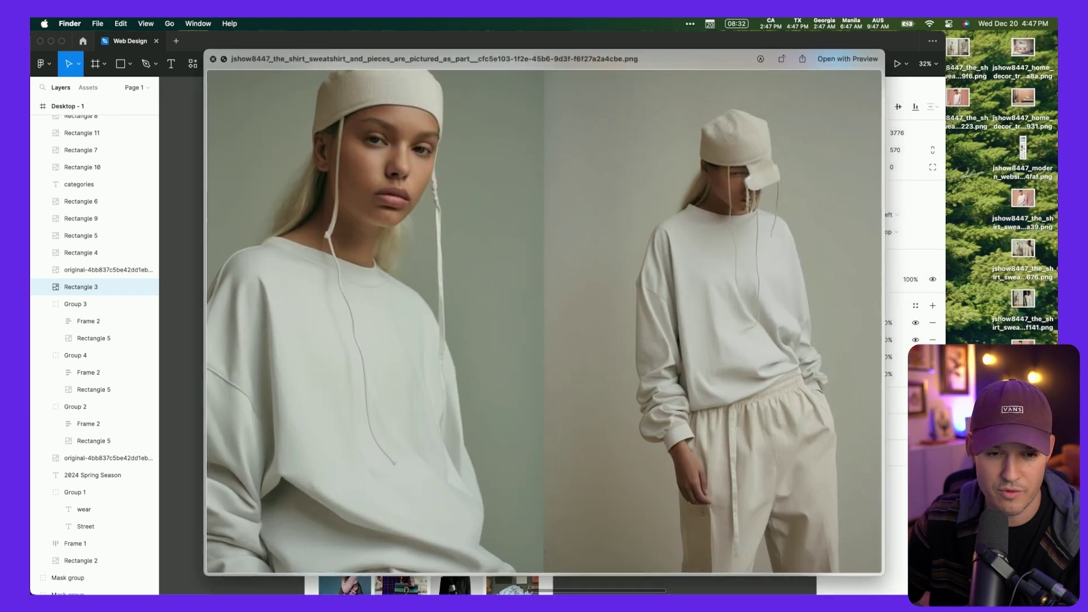
{"action": "key", "text": "space"}
- Fill the SPRING LOOKS photo with the white-sweatshirt image and deselect everything
{"action": "left_click_drag", "start_coordinate": [1023, 198], "coordinate": [844, 319]}
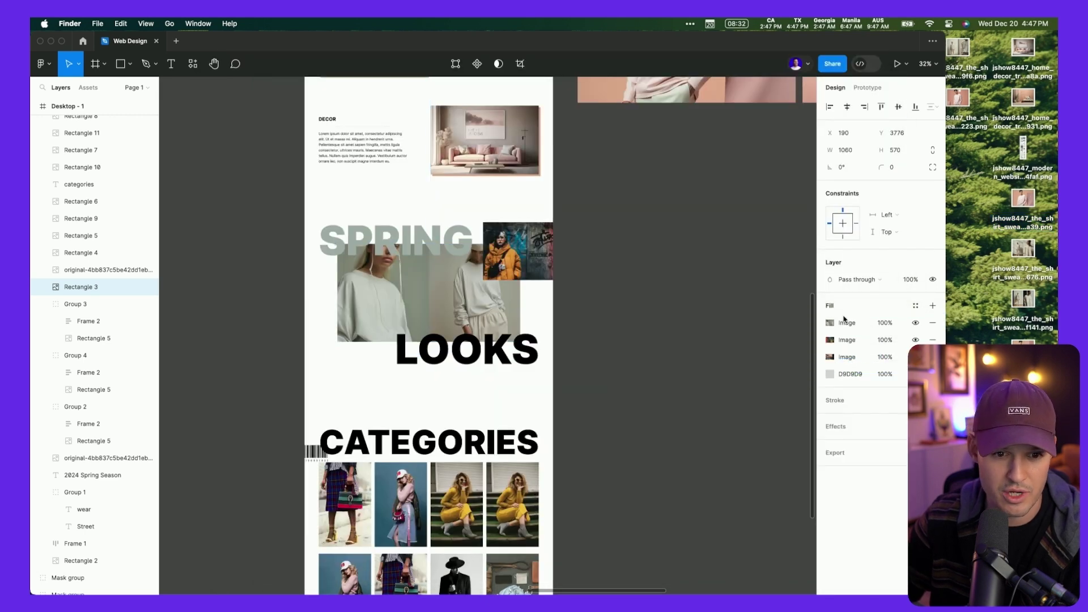
{"action": "left_click", "coordinate": [517, 272]}
{"action": "left_click", "coordinate": [548, 253]}
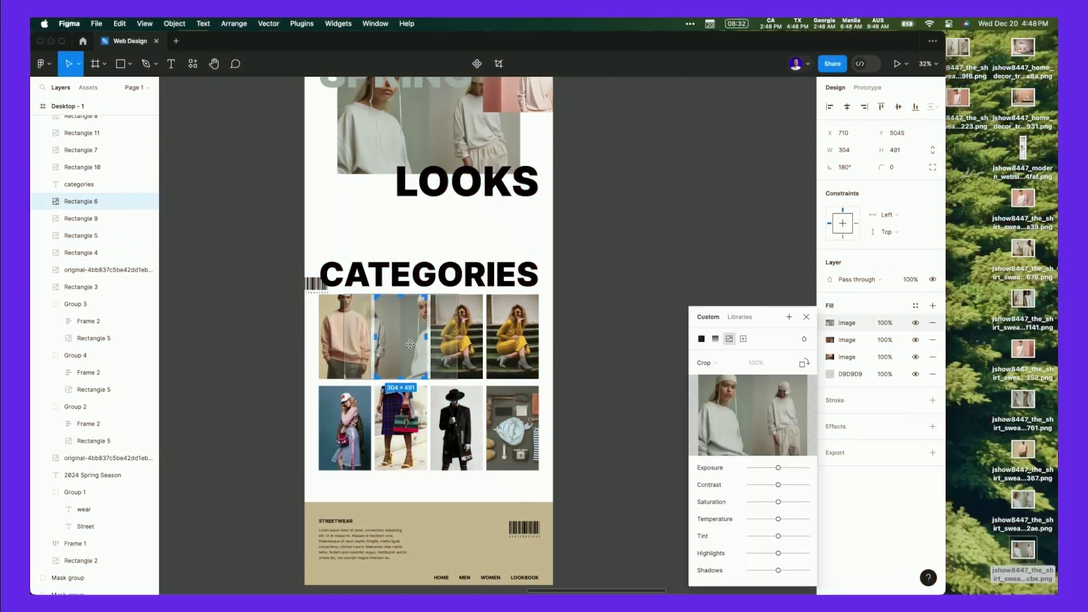
{"action": "key", "text": "Escape"}
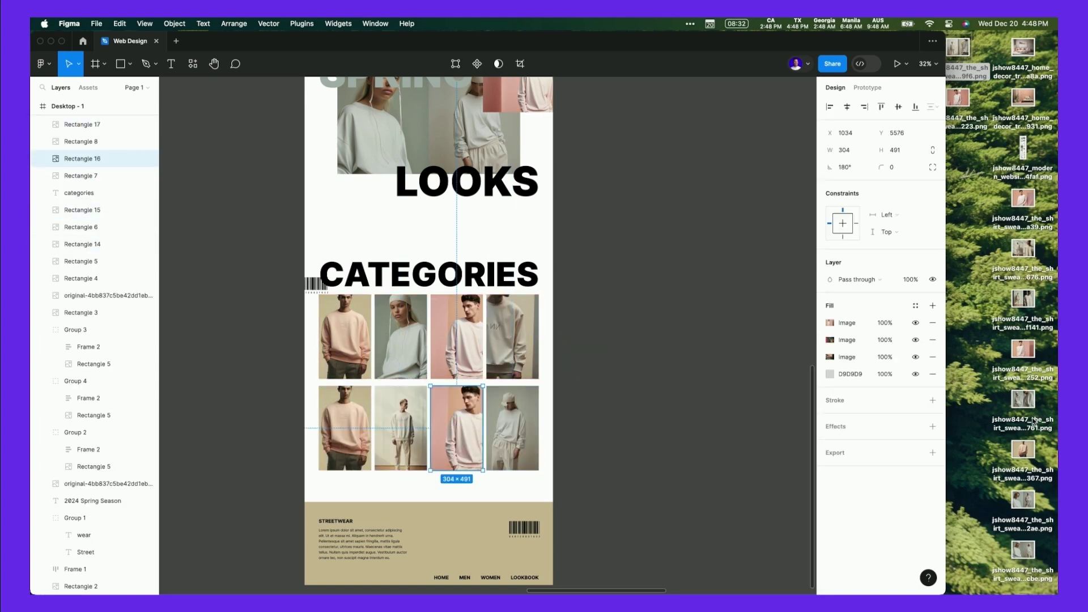
{"action": "left_click", "coordinate": [648, 364]}
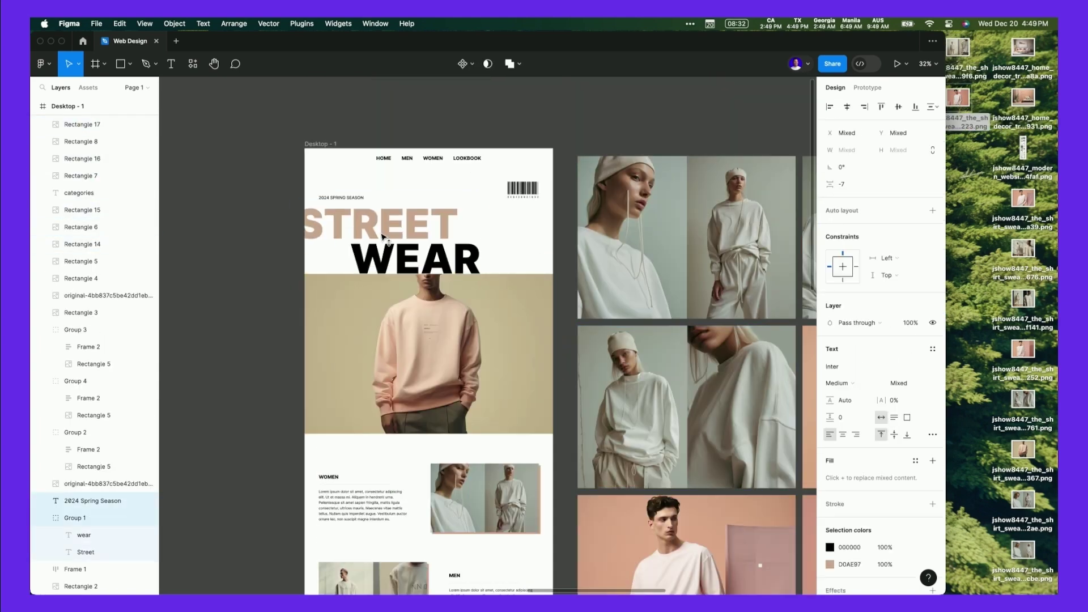
{"action": "left_click", "coordinate": [279, 276]}
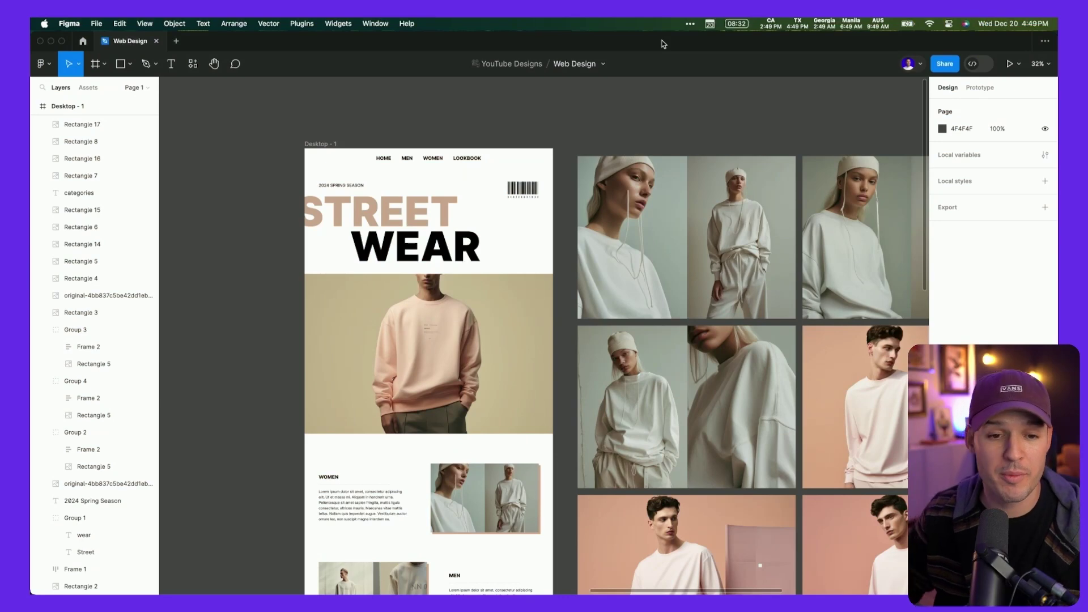
- Scroll around the finished Street Wear frame to review the layout
{"action": "scroll", "coordinate": [744, 324], "scroll_direction": "down", "scroll_amount": 3}
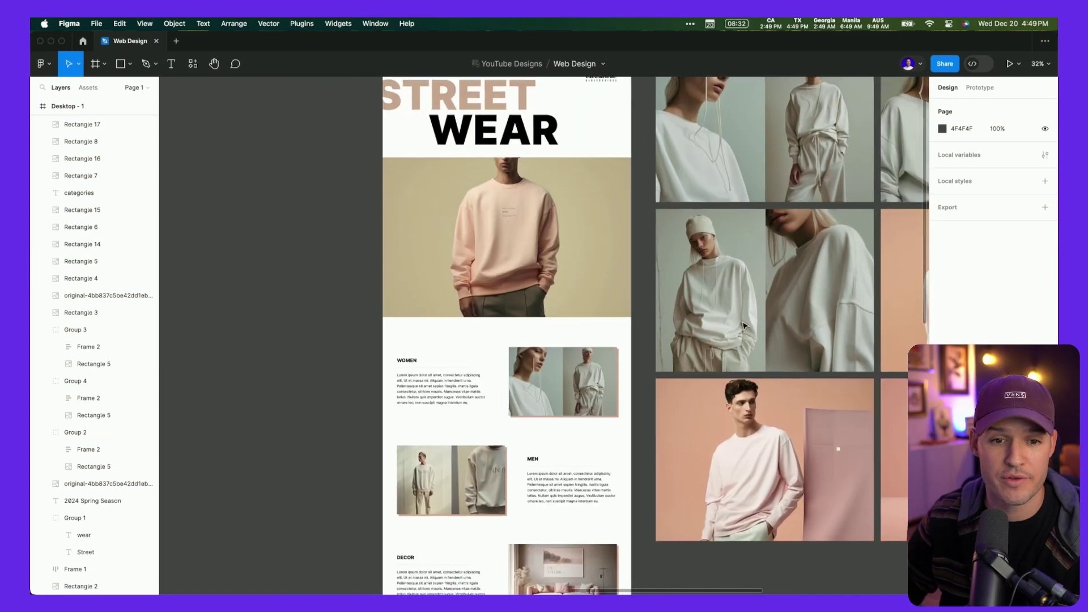
{"action": "scroll", "coordinate": [320, 202], "scroll_direction": "left", "scroll_amount": 2}
{"action": "scroll", "coordinate": [320, 201], "scroll_direction": "up", "scroll_amount": 3}
{"action": "scroll", "coordinate": [697, 415], "scroll_direction": "up", "scroll_amount": 5}
{"action": "scroll", "coordinate": [697, 415], "scroll_direction": "up", "scroll_amount": 3}
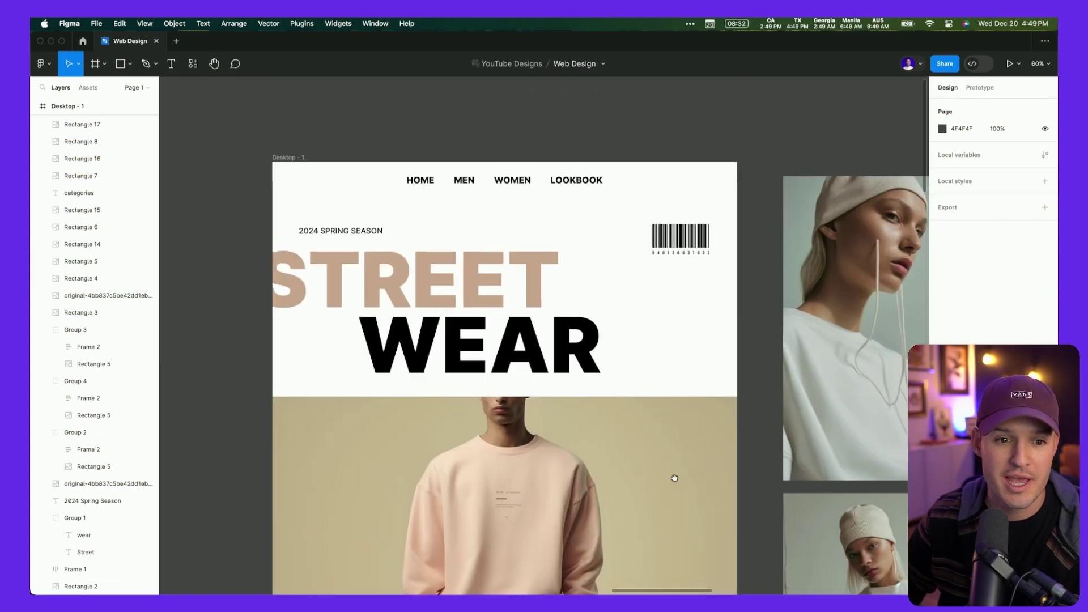
{"action": "scroll", "coordinate": [673, 476], "scroll_direction": "right", "scroll_amount": 1}
{"action": "scroll", "coordinate": [643, 449], "scroll_direction": "down", "scroll_amount": 10}
{"action": "scroll", "coordinate": [623, 338], "scroll_direction": "down", "scroll_amount": 15}
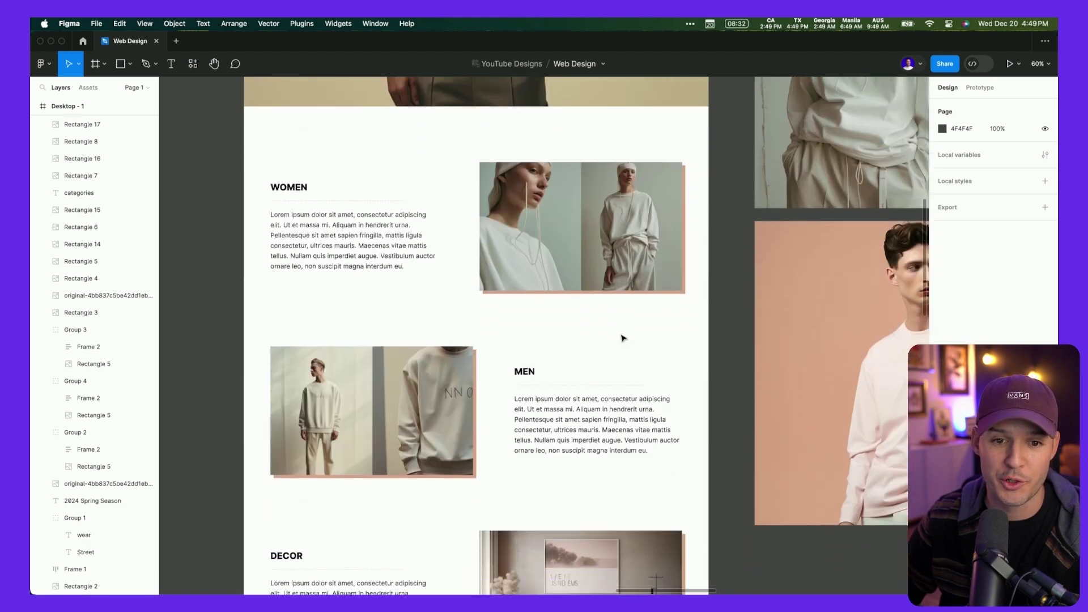
{"action": "scroll", "coordinate": [623, 338], "scroll_direction": "down", "scroll_amount": 8}
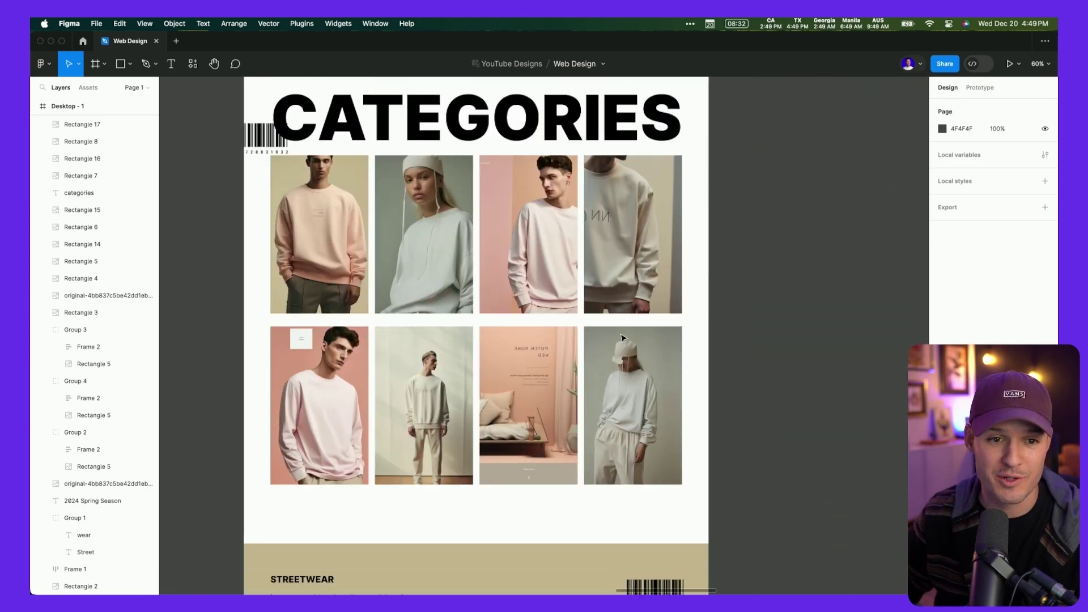
{"action": "scroll", "coordinate": [623, 338], "scroll_direction": "up", "scroll_amount": 15}
{"action": "scroll", "coordinate": [623, 338], "scroll_direction": "up", "scroll_amount": 10}
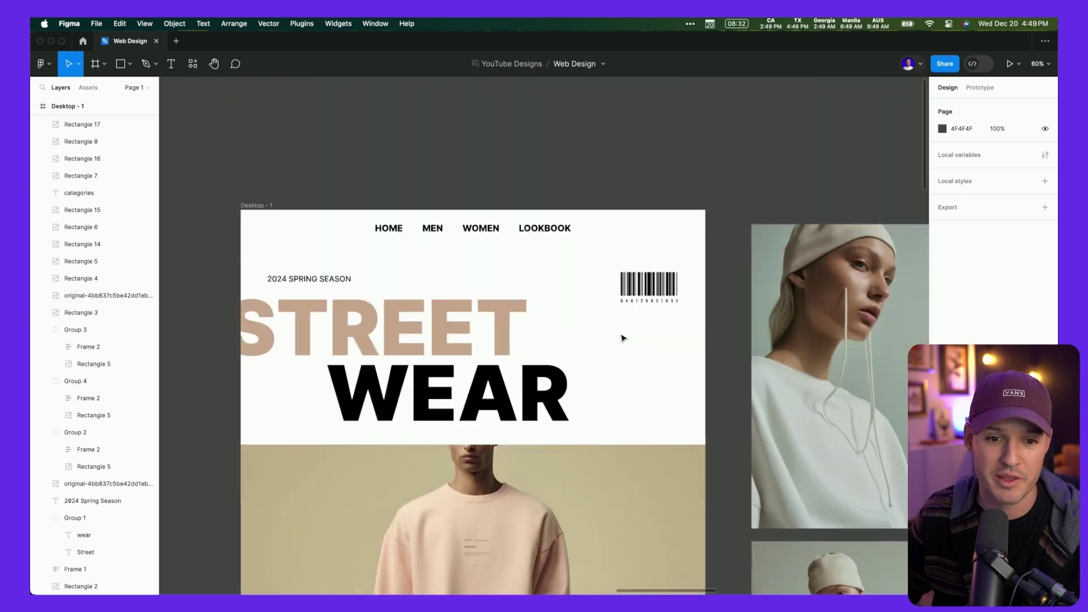
{"action": "scroll", "coordinate": [623, 339], "scroll_direction": "down", "scroll_amount": 3}
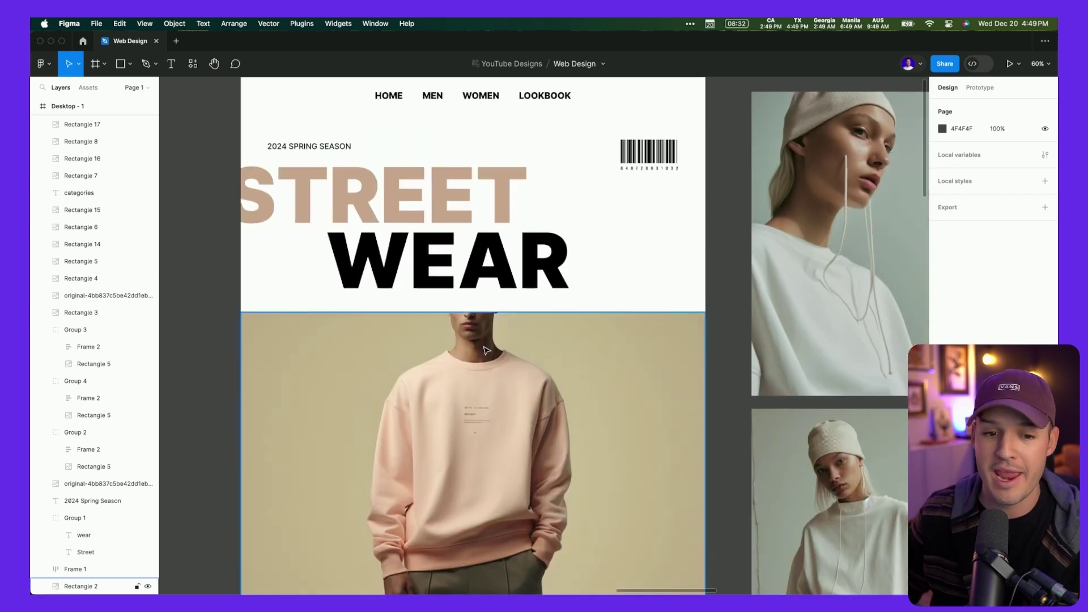
{"action": "scroll", "coordinate": [485, 349], "scroll_direction": "down", "scroll_amount": 10}
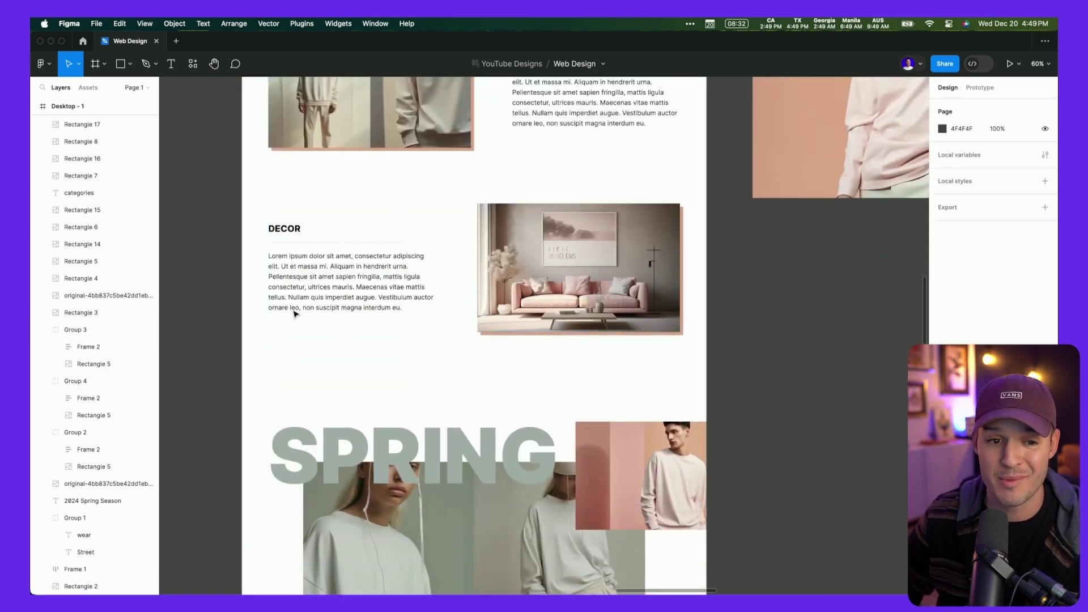
- Zoom in on the DECOR and WOMEN Lorem ipsum copy, then zoom back out and switch to ChatGPT
{"action": "left_click_drag", "start_coordinate": [233, 182], "coordinate": [466, 321]}
{"action": "key", "text": "shift+2"}
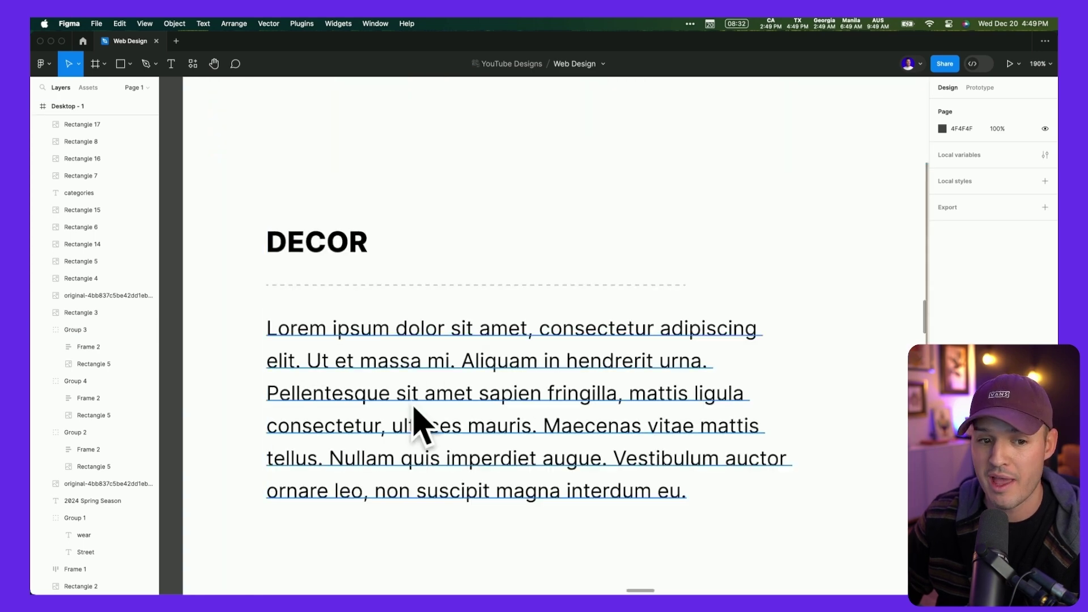
{"action": "left_click", "coordinate": [435, 388]}
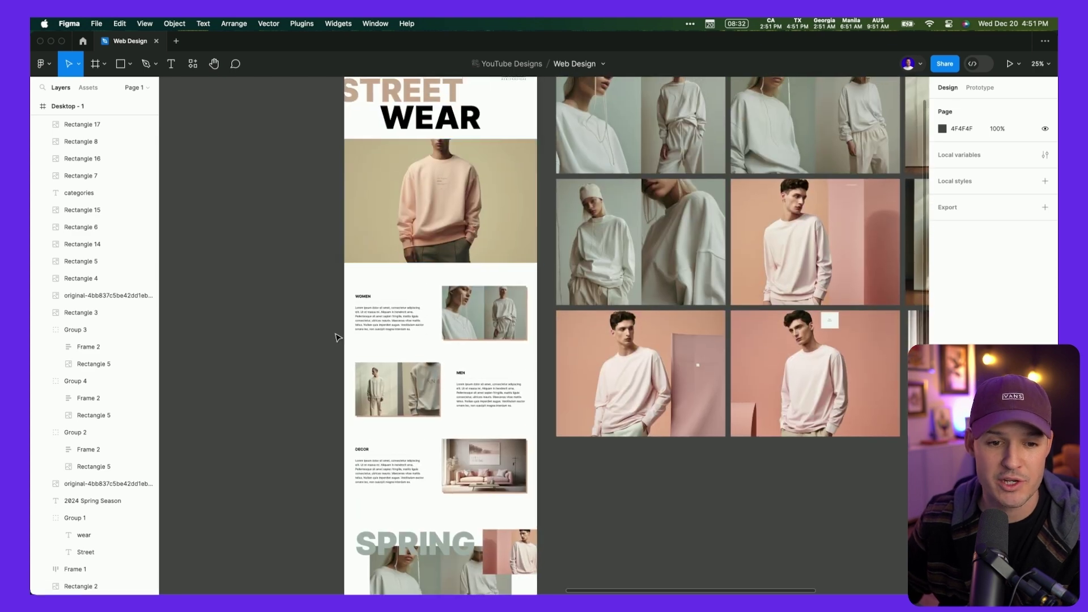
{"action": "left_click_drag", "start_coordinate": [318, 294], "coordinate": [588, 504]}
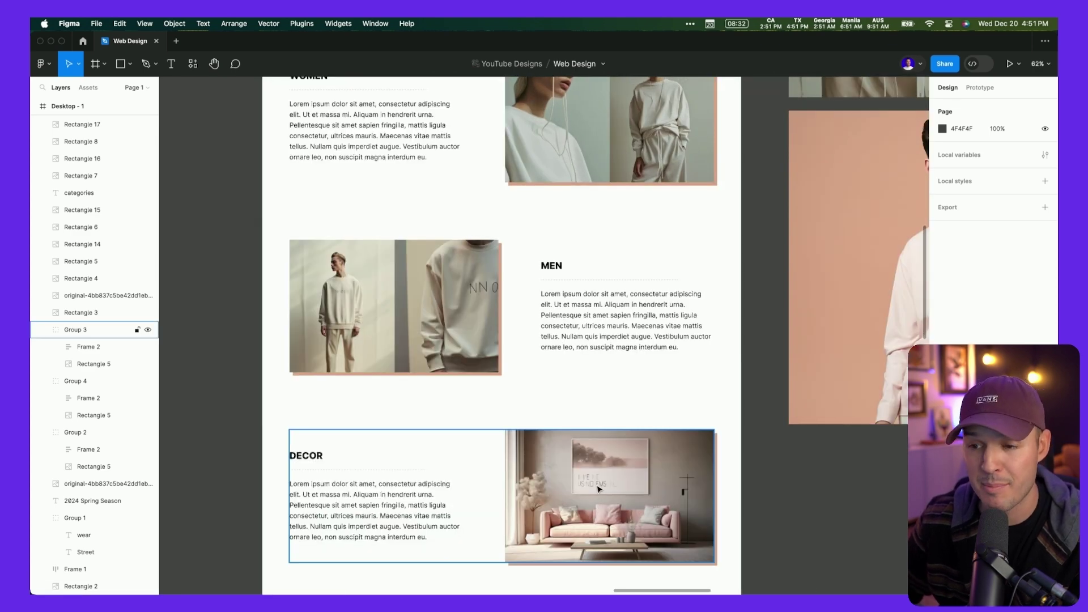
{"action": "scroll", "coordinate": [598, 489], "scroll_direction": "up", "scroll_amount": 2}
{"action": "scroll", "coordinate": [599, 488], "scroll_direction": "right", "scroll_amount": 1}
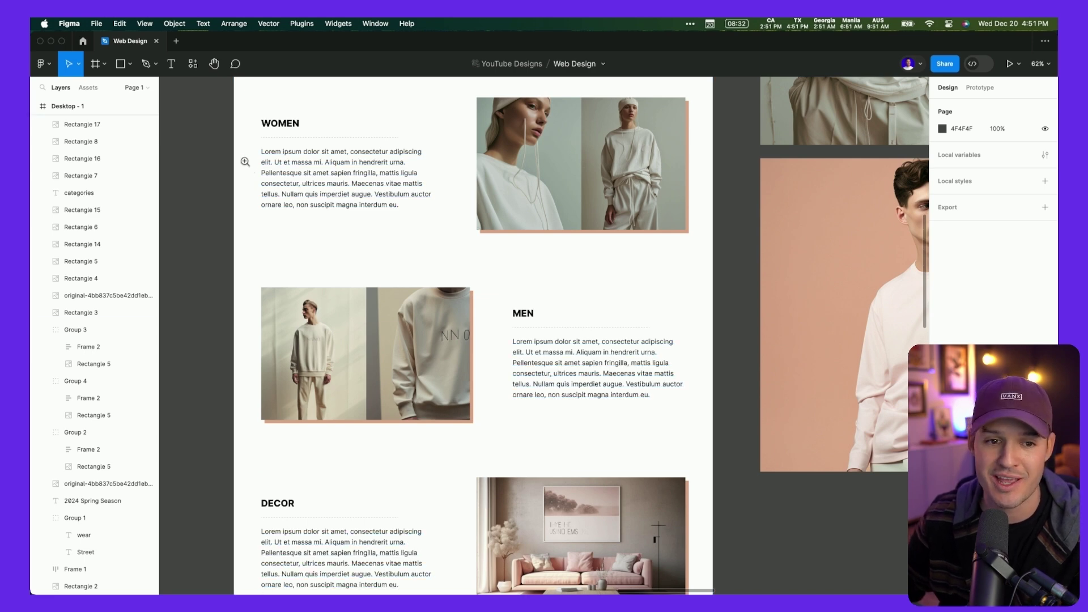
{"action": "left_click_drag", "start_coordinate": [245, 161], "coordinate": [460, 224]}
{"action": "key", "text": "super+minus"}
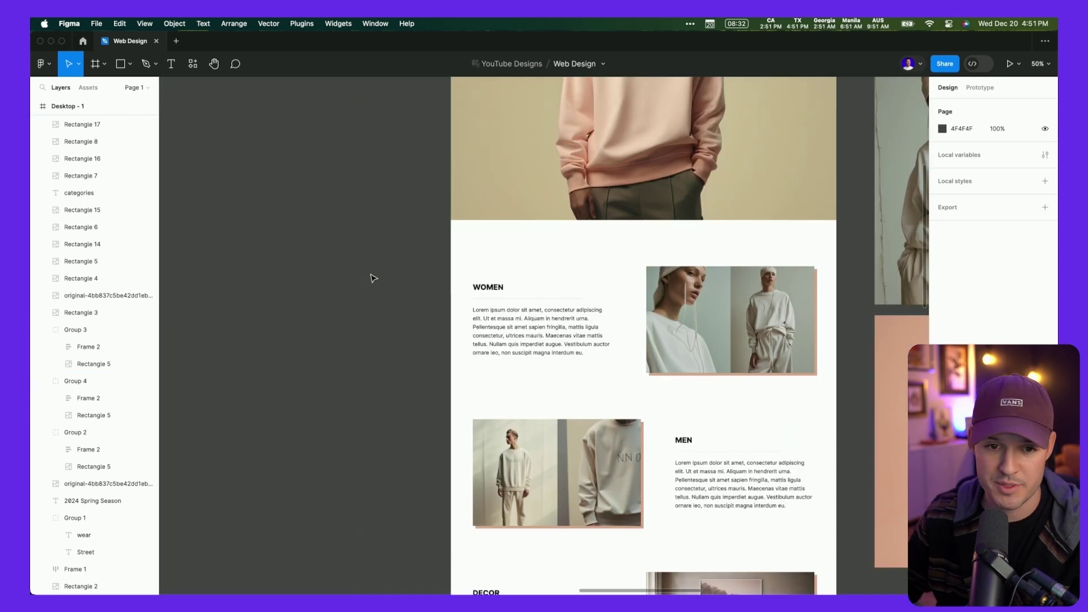
{"action": "key", "text": "super+Tab"}
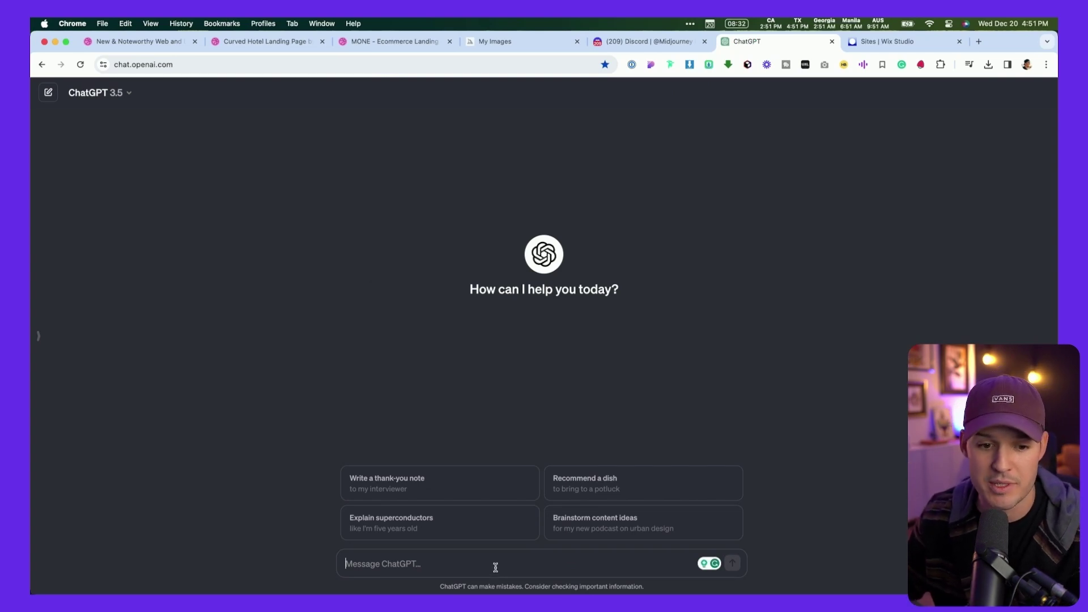
- Ask ChatGPT for trendy, minimal, high-fashion copy for three sections of a modern minimal streetwear website
{"action": "left_click", "coordinate": [461, 568]}
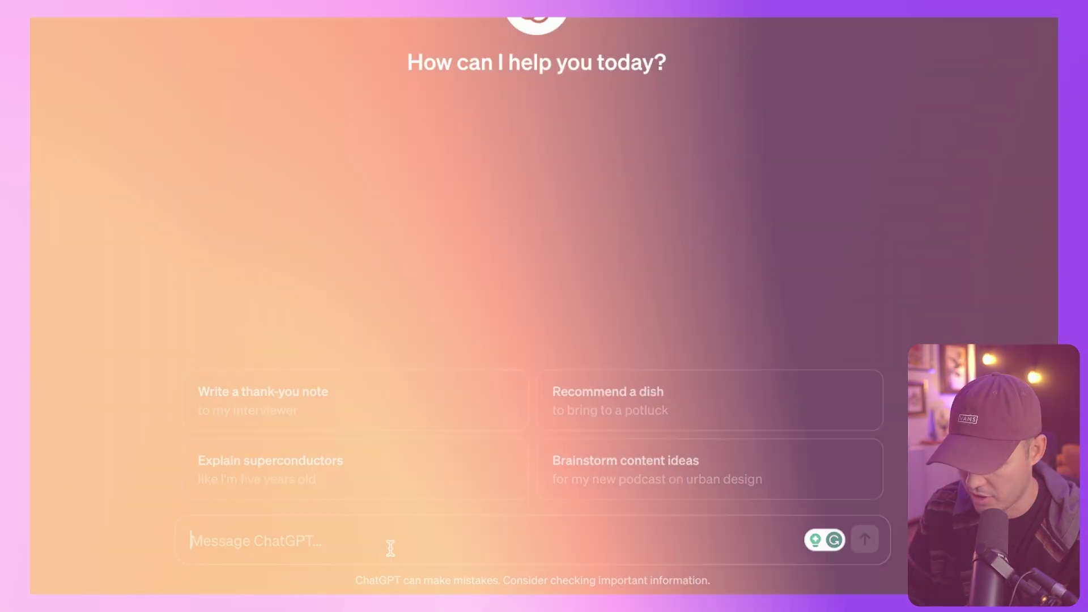
{"action": "type", "text": "I am building a modern minimal streetw"}
{"action": "type", "text": "ear website and need website copy for 3 sections including a section on men's apparel, women apparel and"}
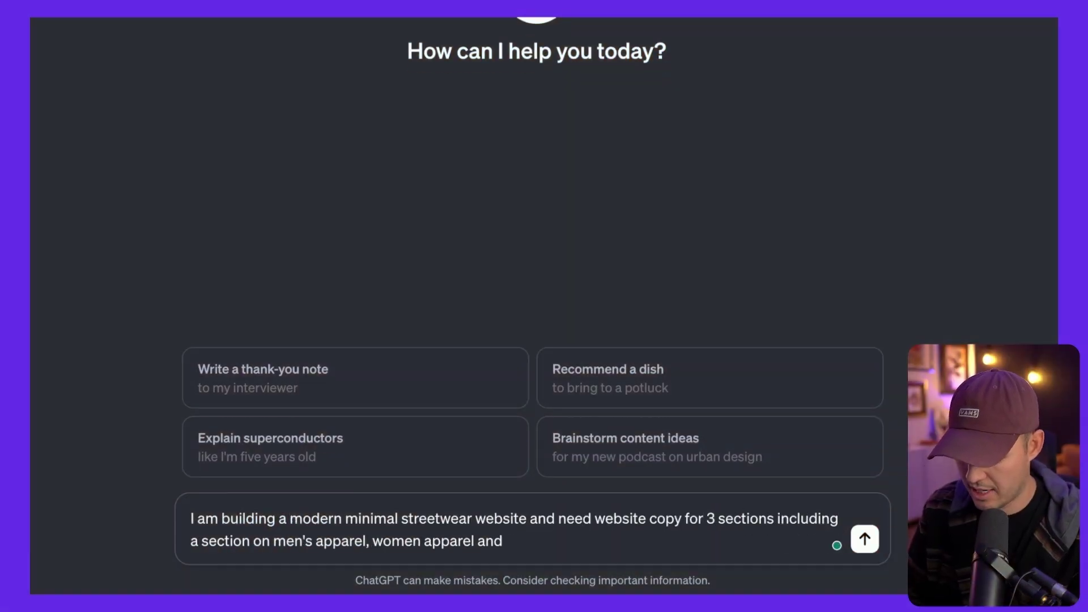
{"action": "type", "text": " home decor. The tone of the brand is"}
{"action": "type", "text": "trendy, minimal, and high fashion"}
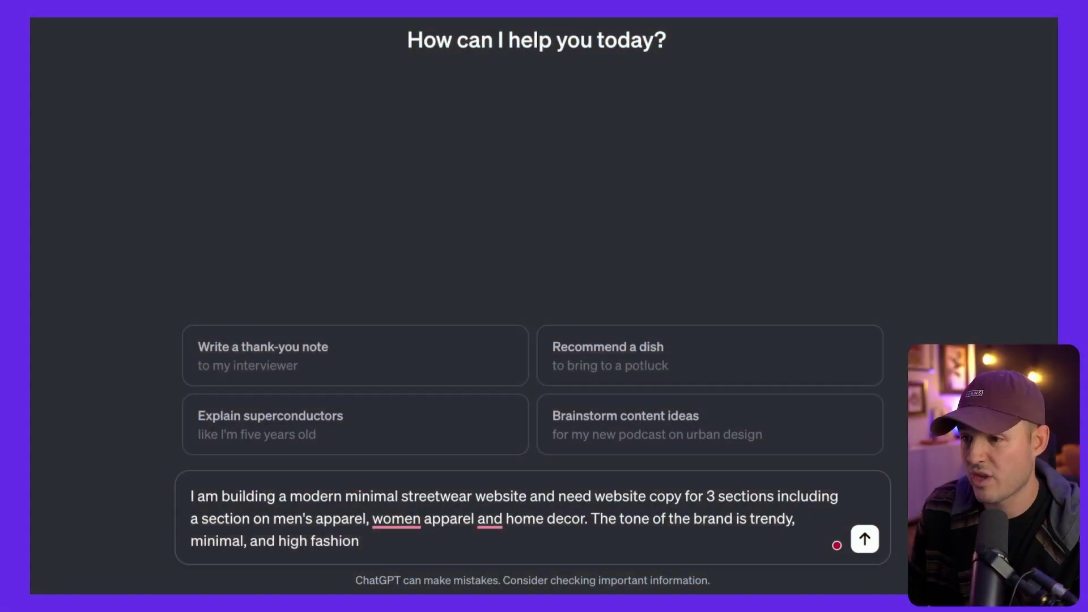
{"action": "key", "text": "Return"}
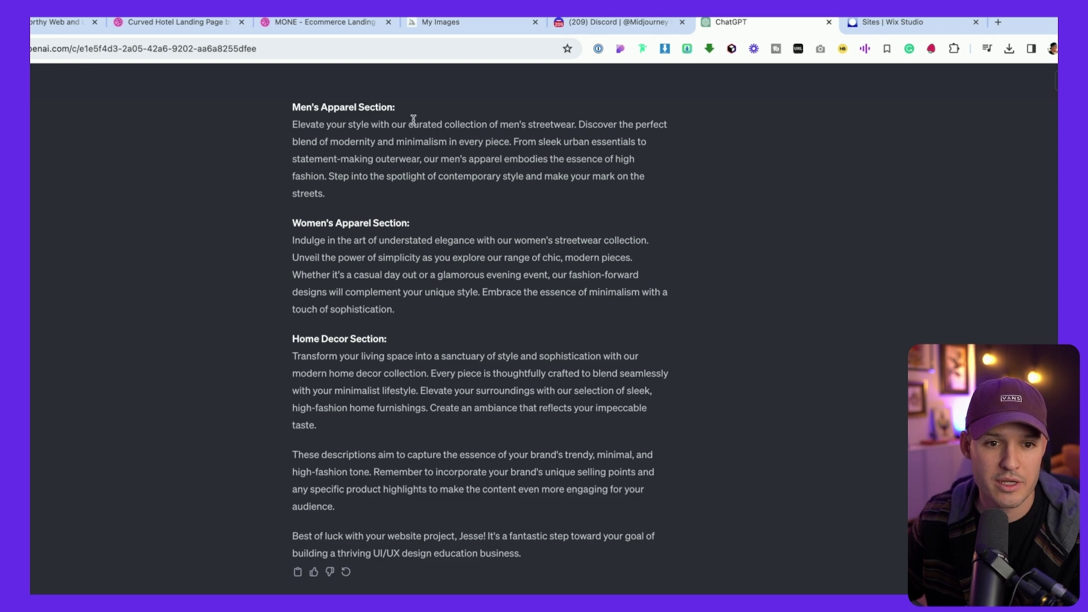
- Replace the WOMEN and MEN placeholder text with ChatGPT's Women's and Men's Apparel paragraphs
{"action": "left_click_drag", "start_coordinate": [335, 203], "coordinate": [290, 128]}
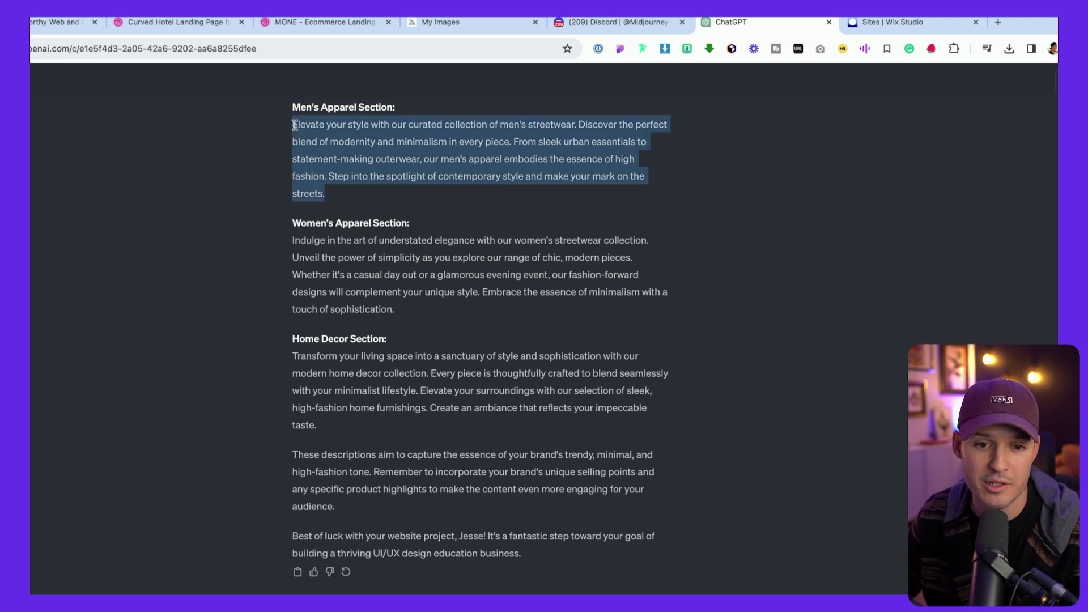
{"action": "key", "text": "super+Tab"}
{"action": "left_click", "coordinate": [486, 369]}
{"action": "double_click", "coordinate": [482, 365]}
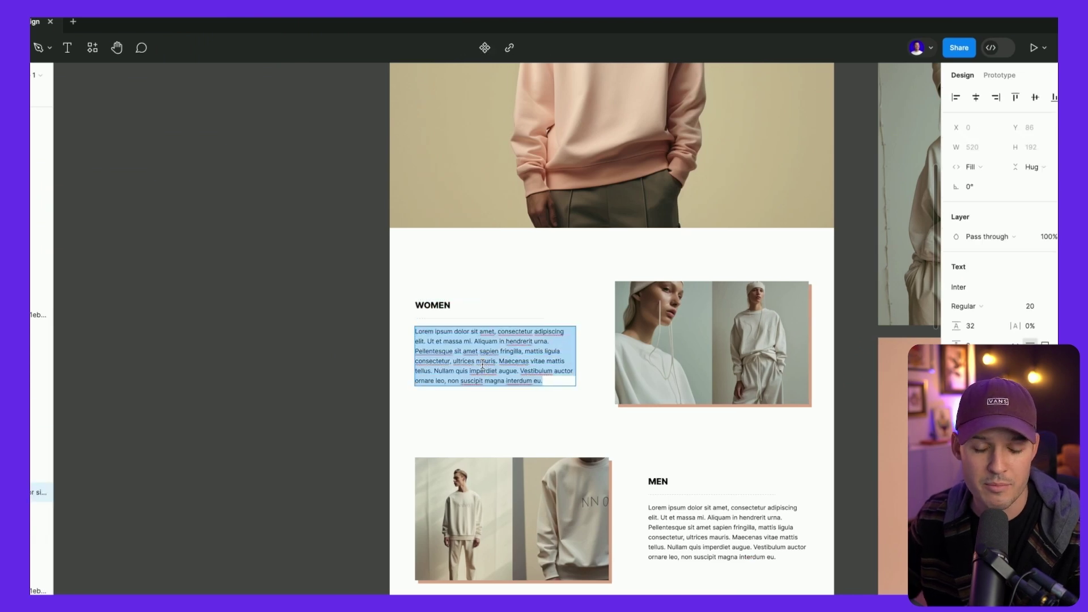
{"action": "key", "text": "super+Tab"}
{"action": "key", "text": "super+Tab"}
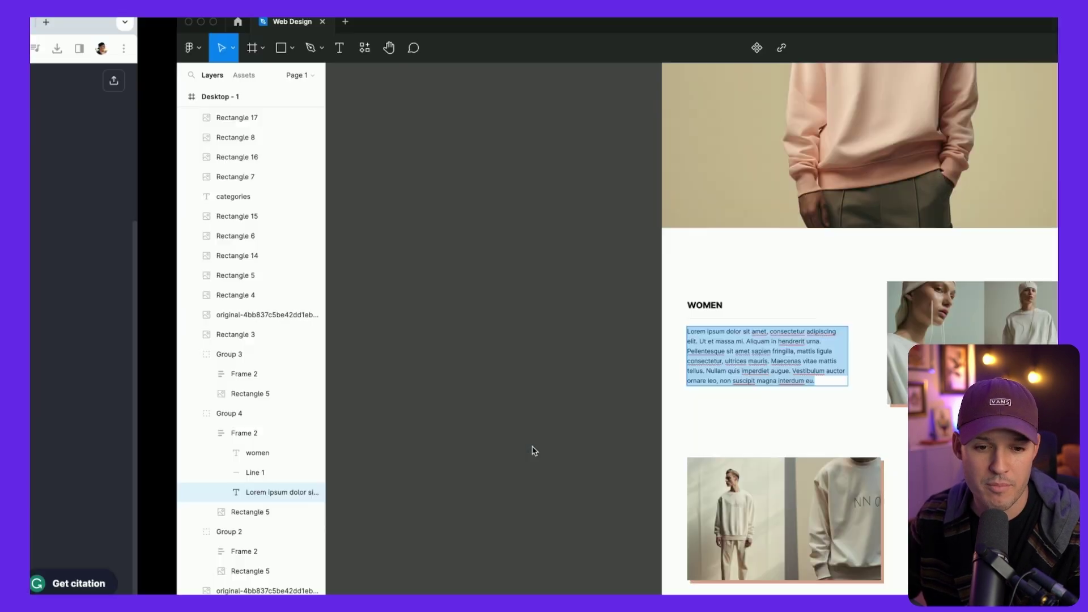
{"action": "double_click", "coordinate": [663, 523]}
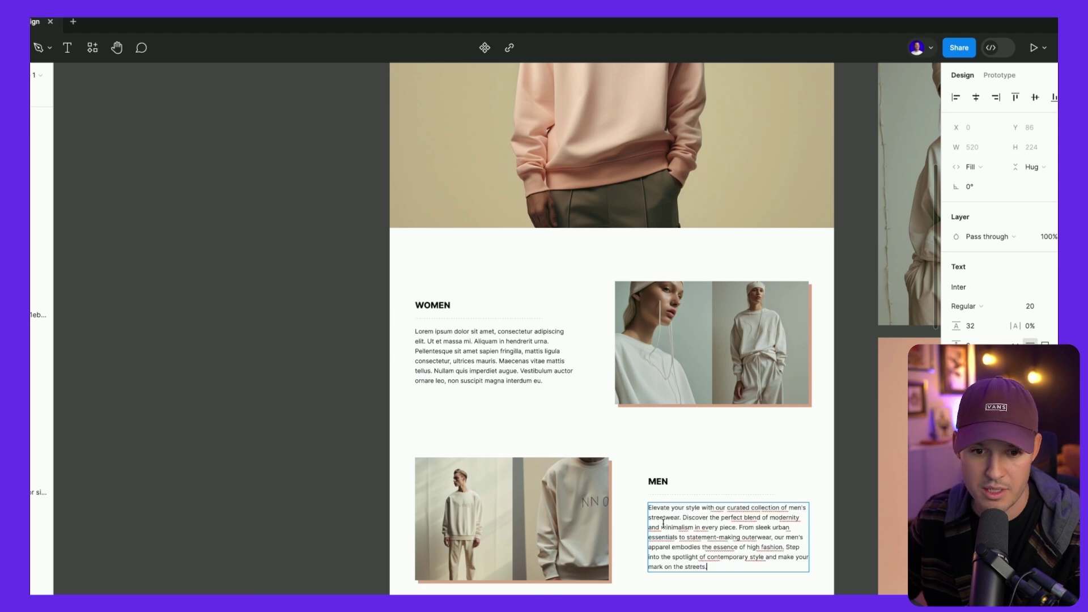
{"action": "key", "text": "super+Tab"}
{"action": "left_click_drag", "start_coordinate": [396, 310], "coordinate": [291, 244]}
{"action": "key", "text": "super+c"}
{"action": "key", "text": "super+Tab"}
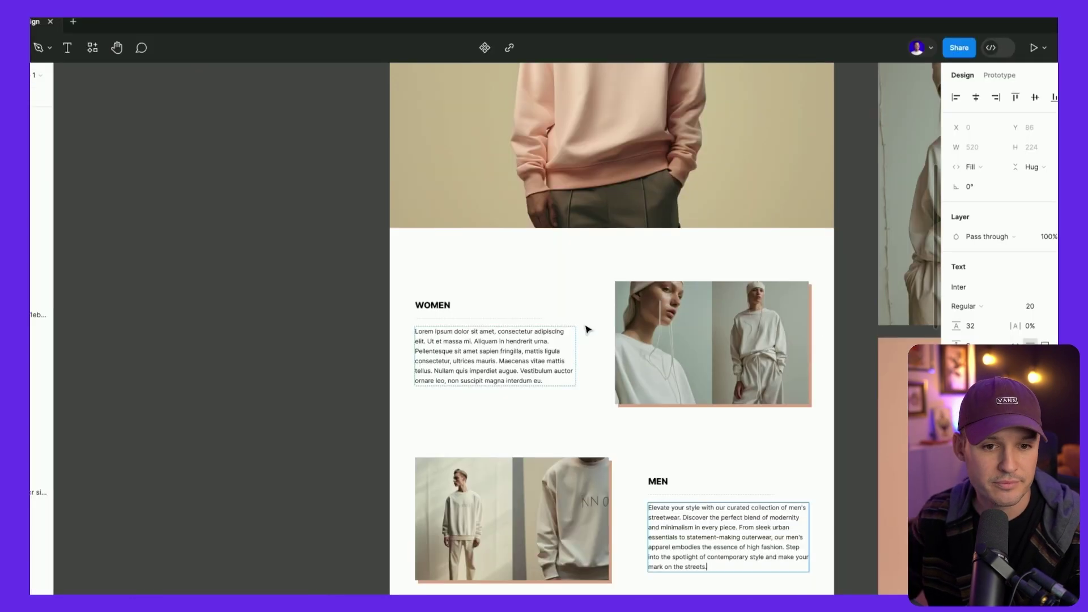
{"action": "key", "text": "super+v"}
{"action": "key", "text": "super+Tab"}
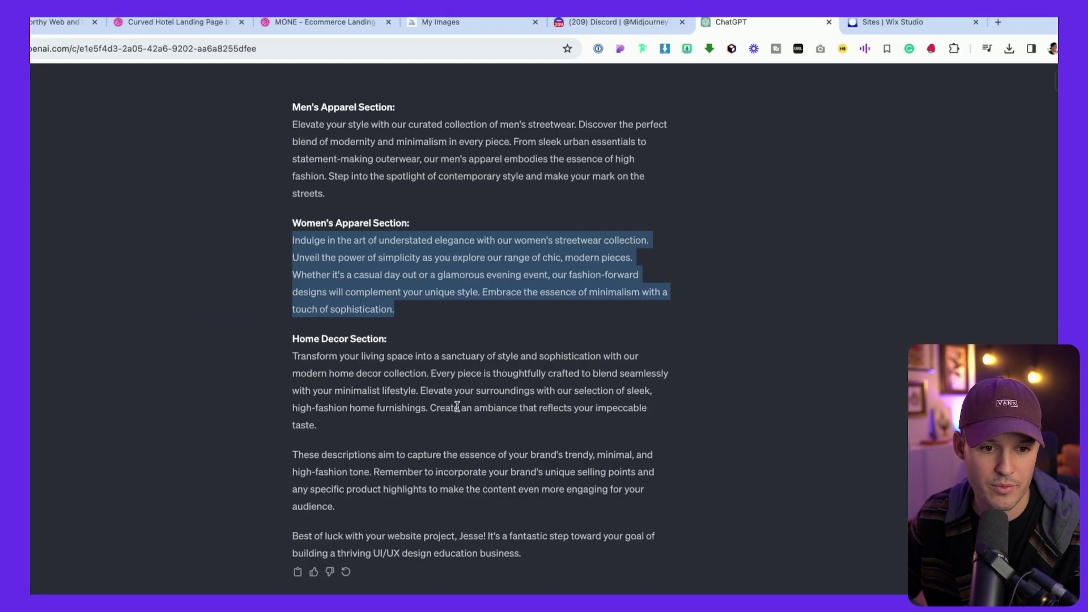
- Replace the DECOR placeholder text with ChatGPT's Home Decor paragraph
{"action": "left_click_drag", "start_coordinate": [345, 426], "coordinate": [291, 365]}
{"action": "key", "text": "super+c"}
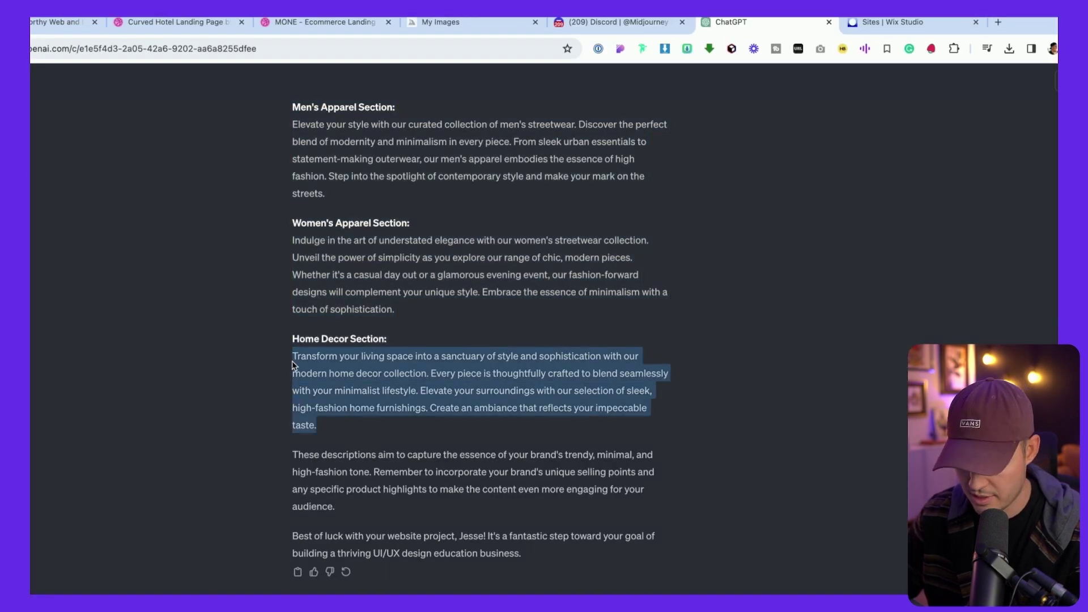
{"action": "key", "text": "super+Tab"}
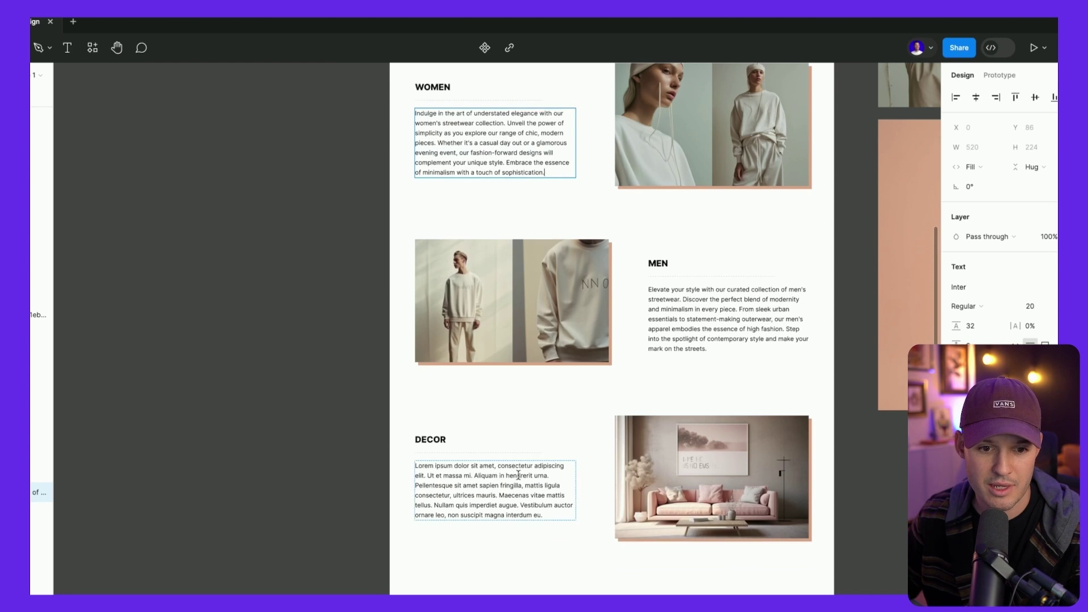
{"action": "double_click", "coordinate": [517, 475]}
{"action": "key", "text": "super+v"}
{"action": "left_click", "coordinate": [305, 464]}
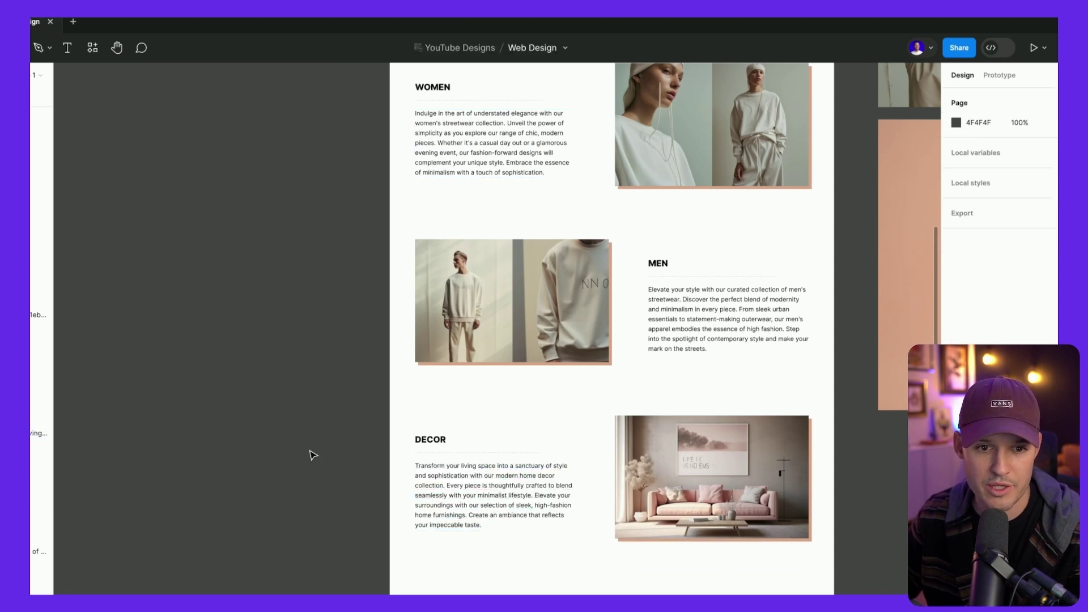
{"action": "scroll", "coordinate": [286, 403], "scroll_direction": "right", "scroll_amount": 5}
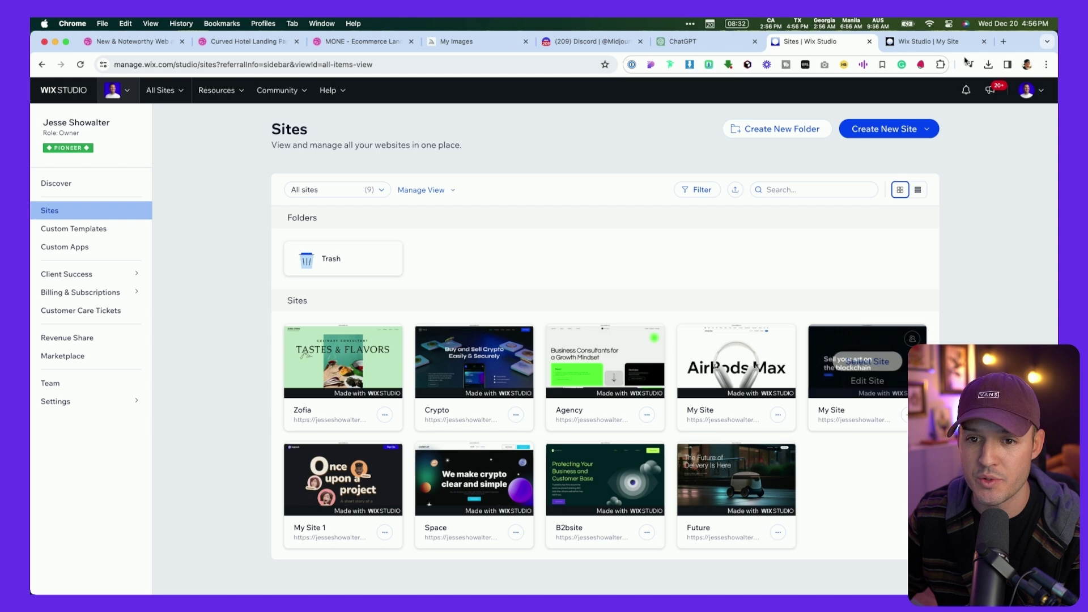
- Open My Site in the Wix Studio editor and browse the ready-made About section designs
{"action": "left_click", "coordinate": [942, 42]}
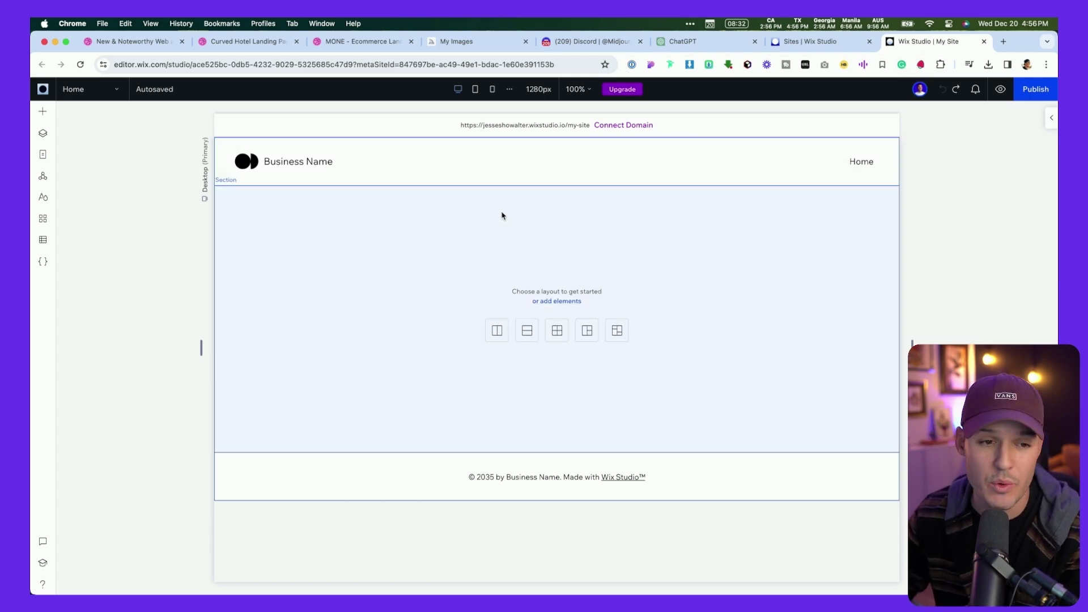
{"action": "left_click", "coordinate": [43, 112]}
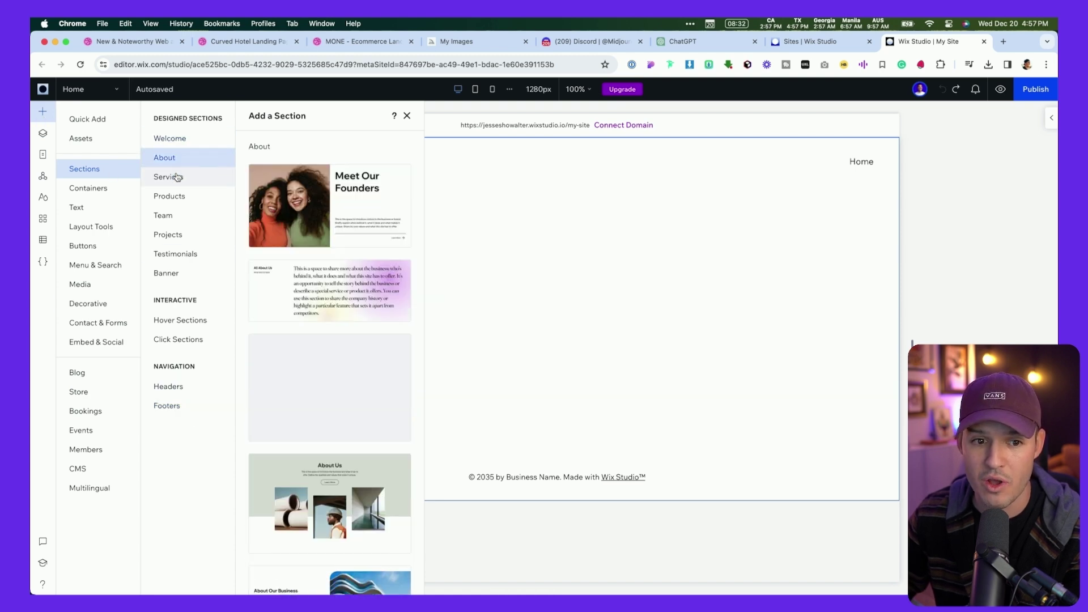
{"action": "scroll", "coordinate": [334, 336], "scroll_direction": "down", "scroll_amount": 5}
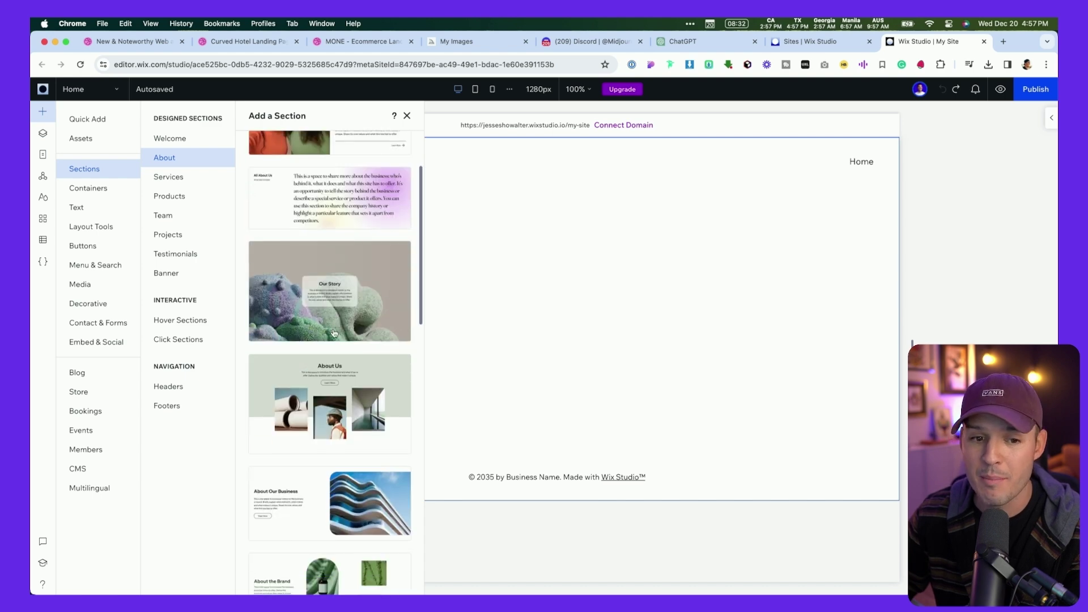
{"action": "scroll", "coordinate": [333, 396], "scroll_direction": "down", "scroll_amount": 7}
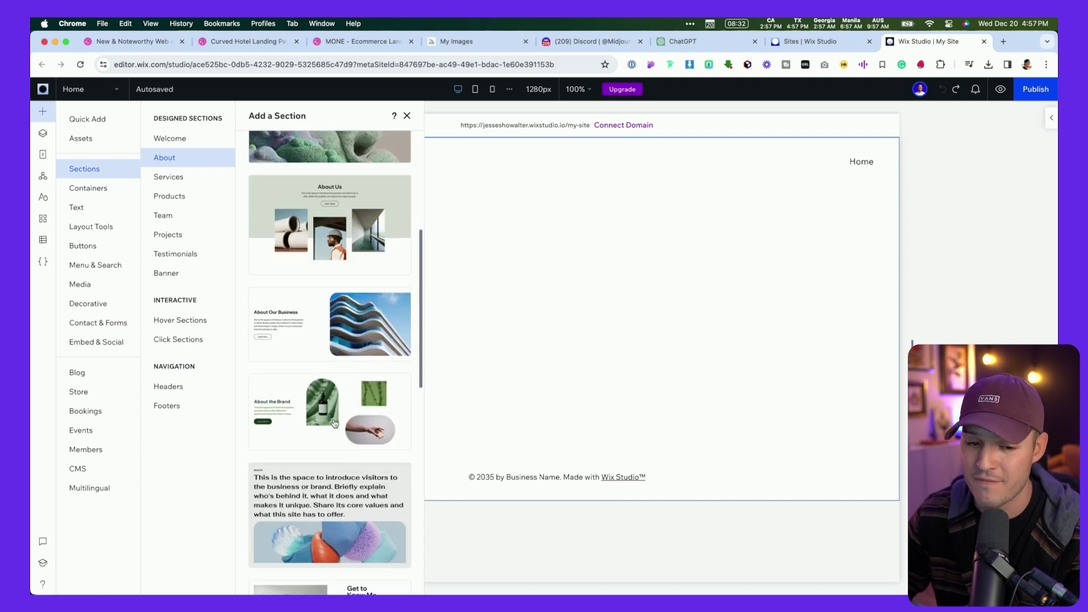
{"action": "scroll", "coordinate": [323, 366], "scroll_direction": "down", "scroll_amount": 1}
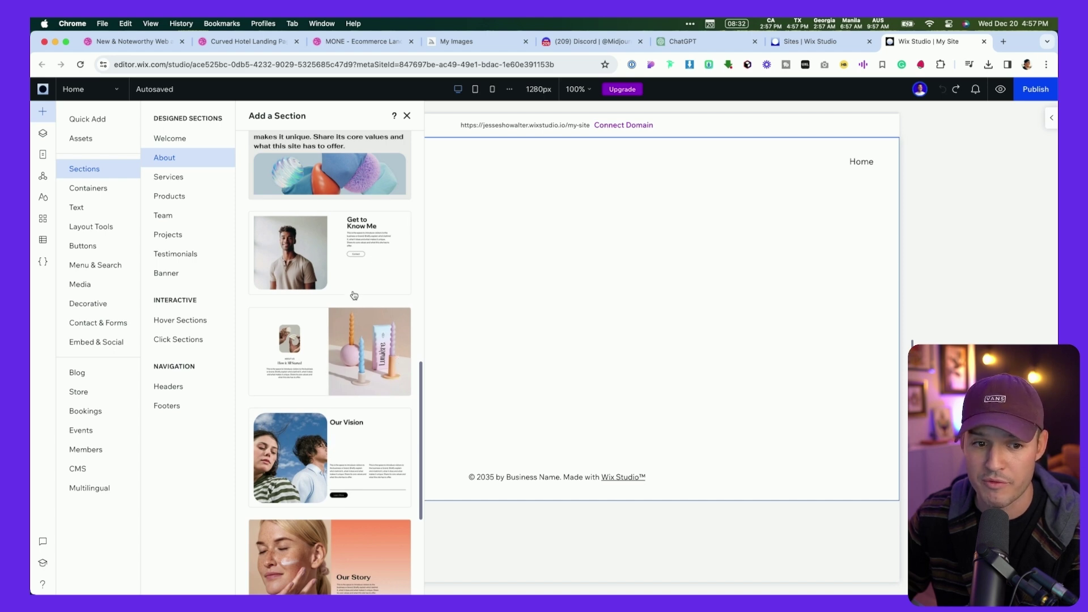
- Add the Get to Know Me about section and move it below the blank section in Layers
{"action": "left_click", "coordinate": [305, 256]}
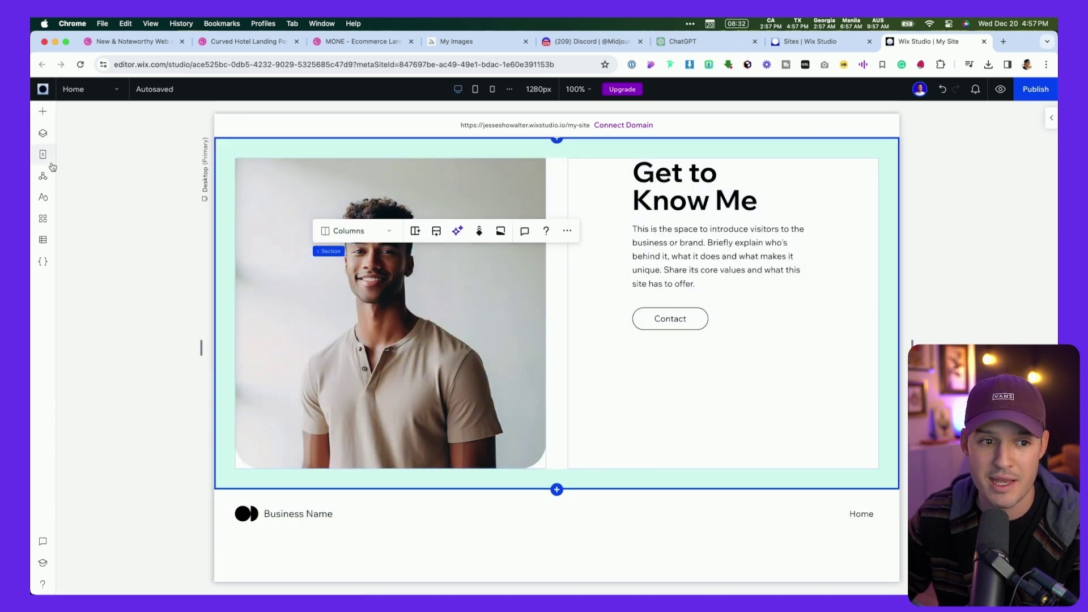
{"action": "left_click", "coordinate": [42, 154]}
{"action": "left_click", "coordinate": [43, 133]}
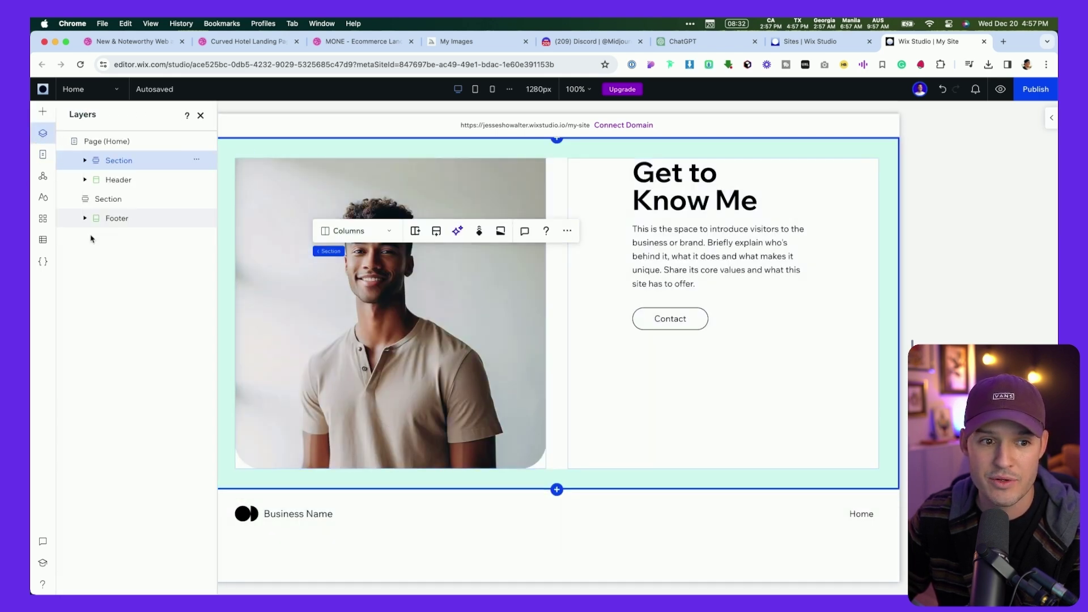
{"action": "left_click", "coordinate": [126, 183]}
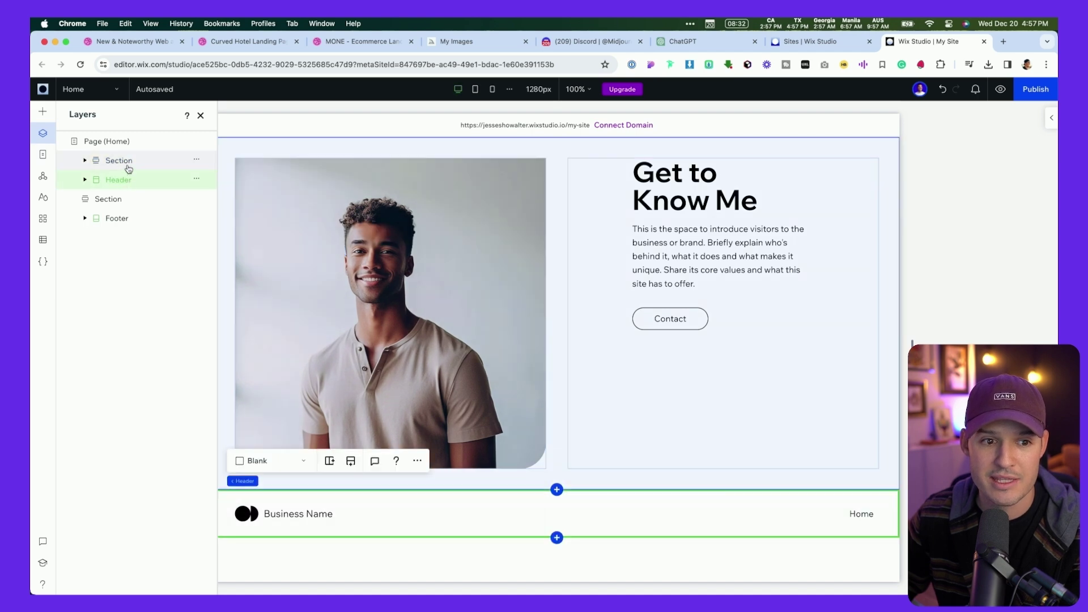
{"action": "left_click", "coordinate": [128, 164]}
{"action": "left_click_drag", "start_coordinate": [128, 165], "coordinate": [133, 208]}
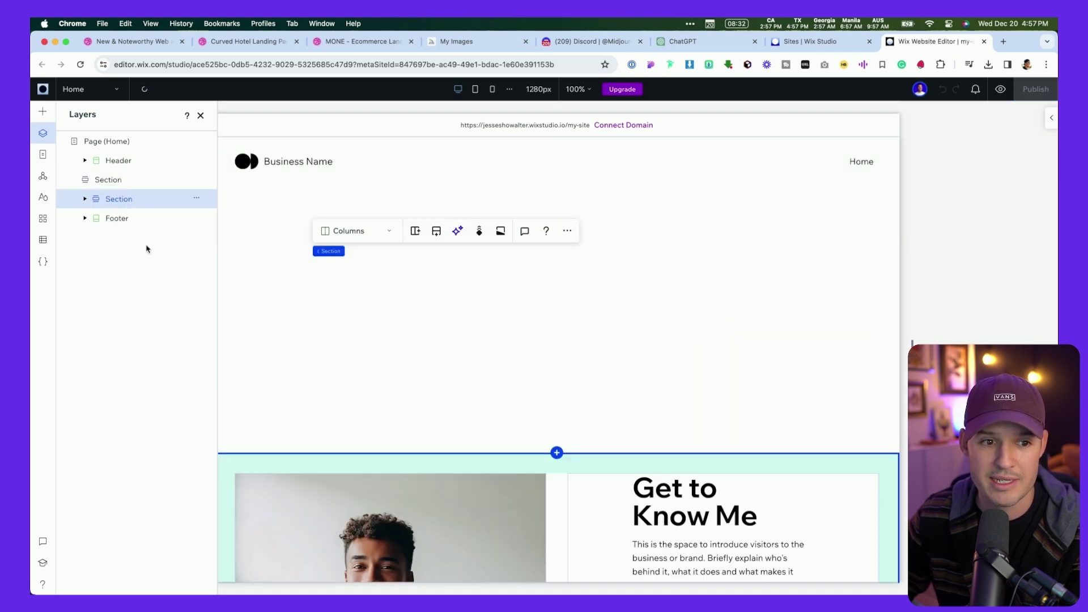
- Duplicate the about section twice to rebuild the three Streetwear sections
{"action": "key", "text": "super+d"}
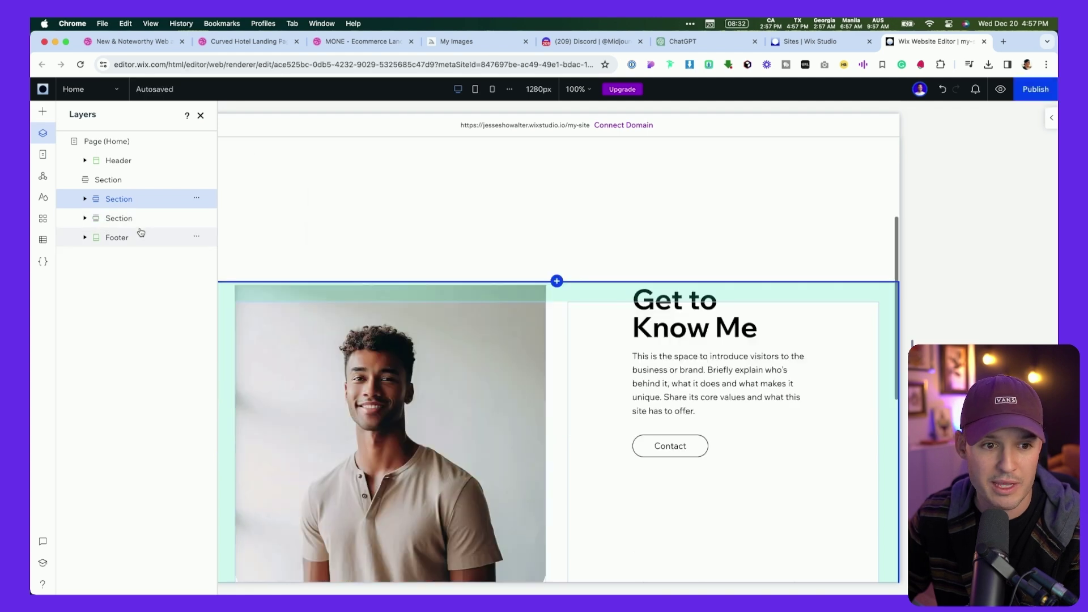
{"action": "key", "text": "super+d"}
{"action": "scroll", "coordinate": [643, 415], "scroll_direction": "down", "scroll_amount": 2}
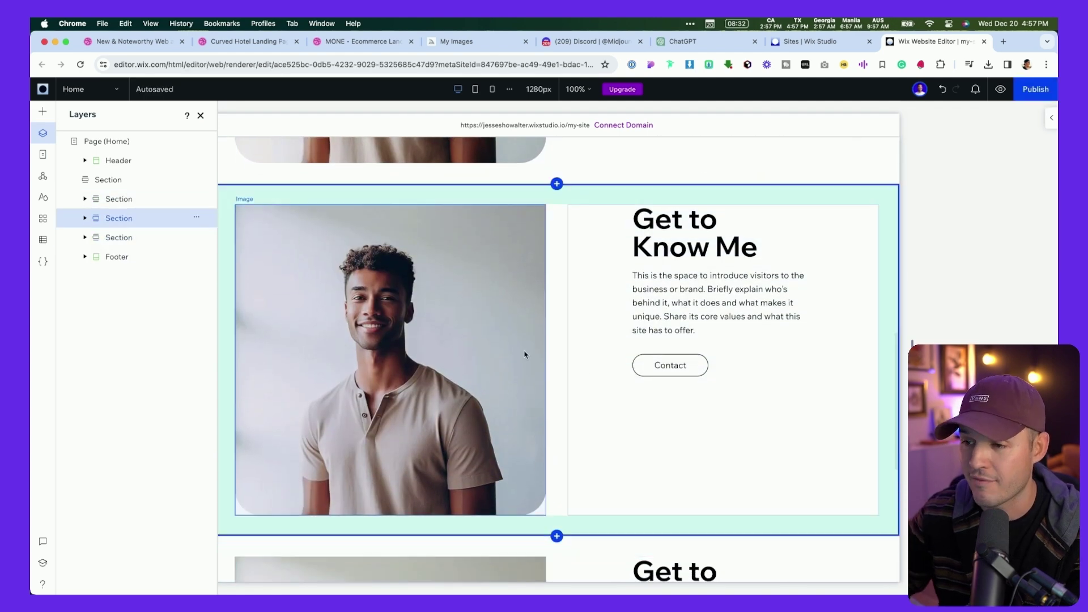
{"action": "scroll", "coordinate": [544, 356], "scroll_direction": "up", "scroll_amount": 10}
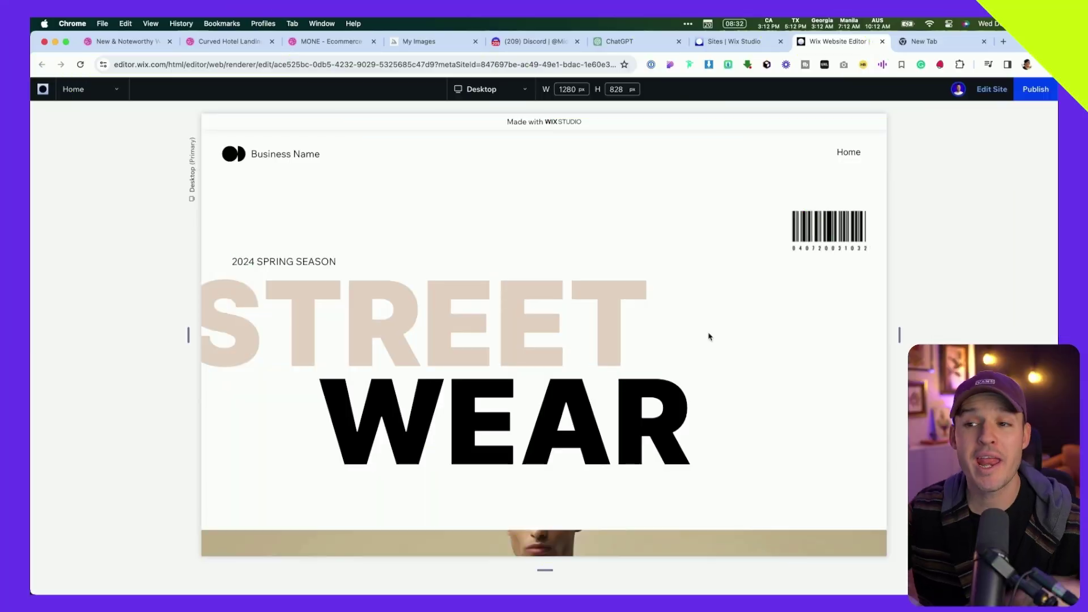
{"action": "scroll", "coordinate": [708, 336], "scroll_direction": "down", "scroll_amount": 3}
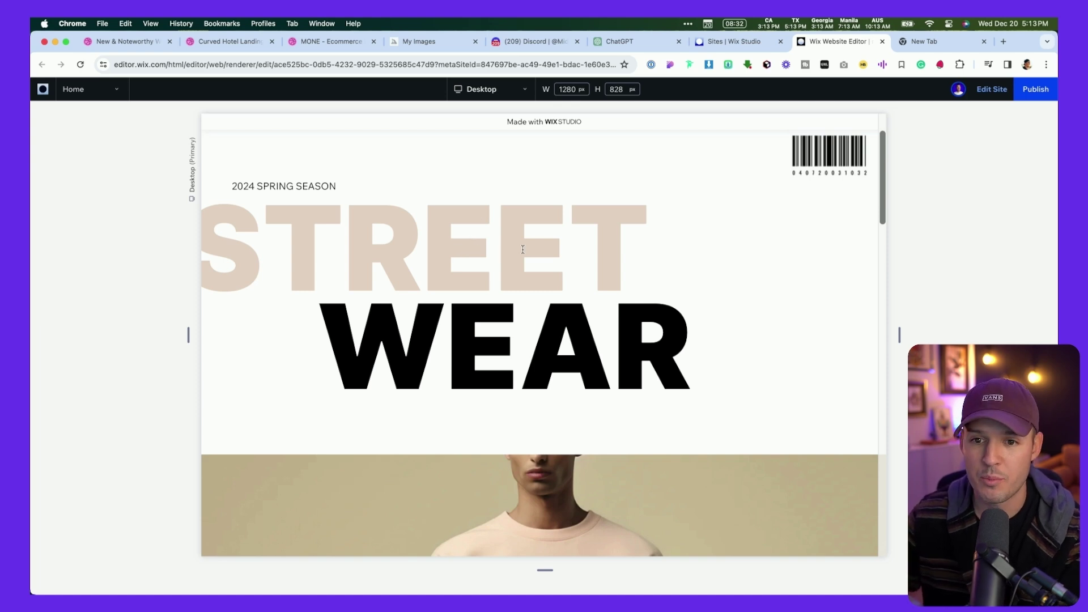
{"action": "left_click", "coordinate": [985, 91]}
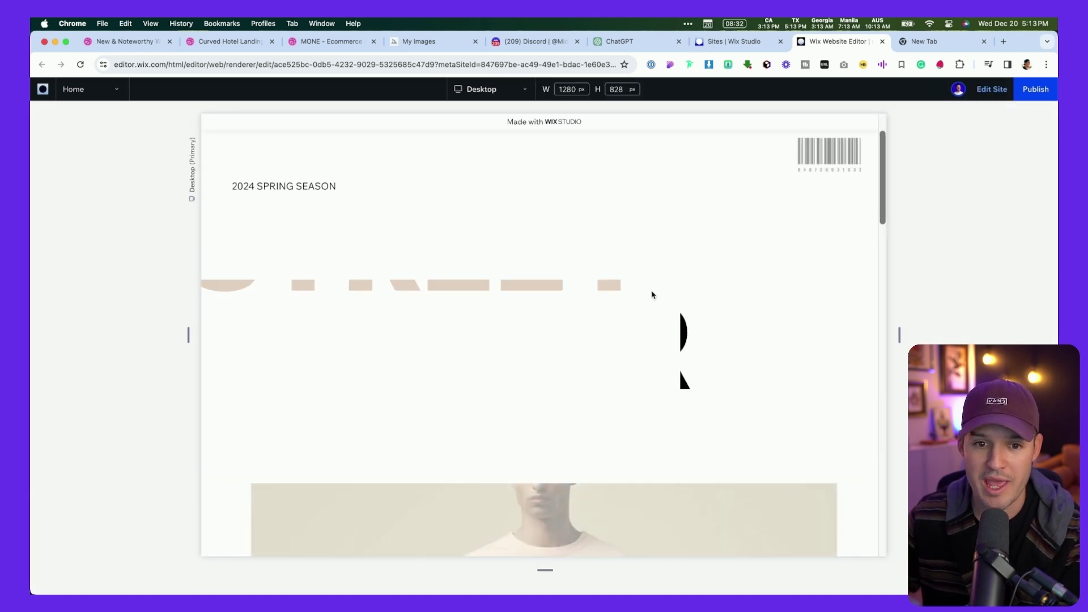
{"action": "scroll", "coordinate": [652, 291], "scroll_direction": "down", "scroll_amount": 2}
{"action": "scroll", "coordinate": [663, 334], "scroll_direction": "down", "scroll_amount": 4}
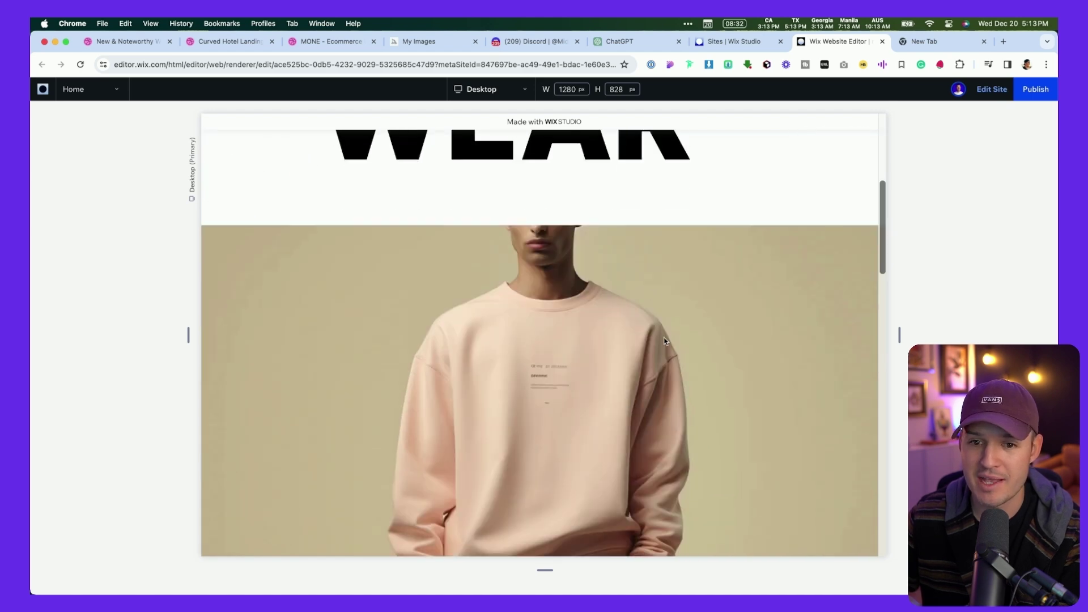
{"action": "scroll", "coordinate": [586, 282], "scroll_direction": "down", "scroll_amount": 5}
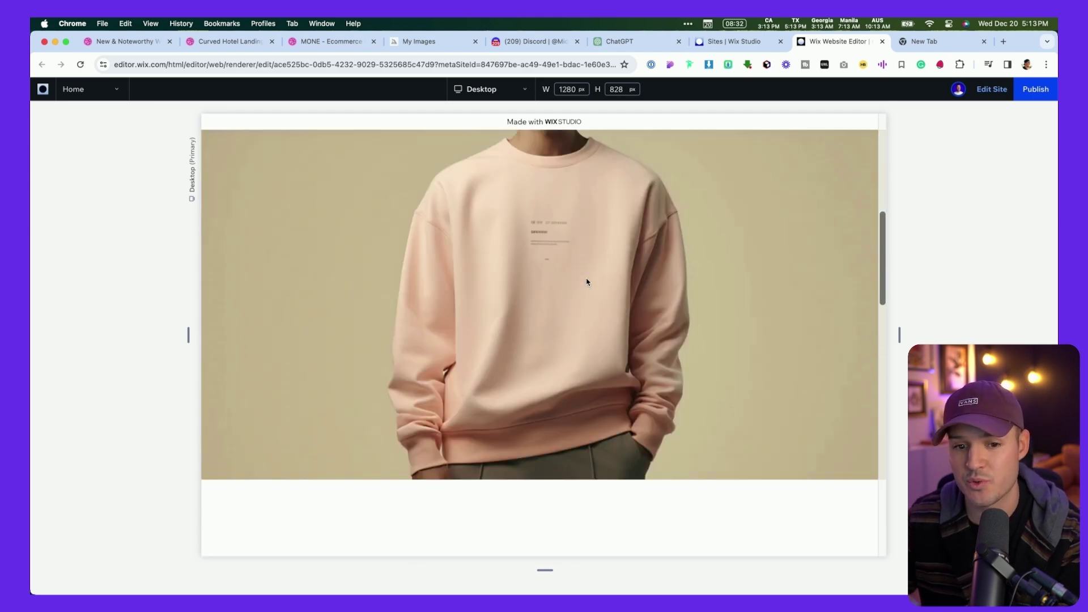
{"action": "scroll", "coordinate": [586, 281], "scroll_direction": "up", "scroll_amount": 7}
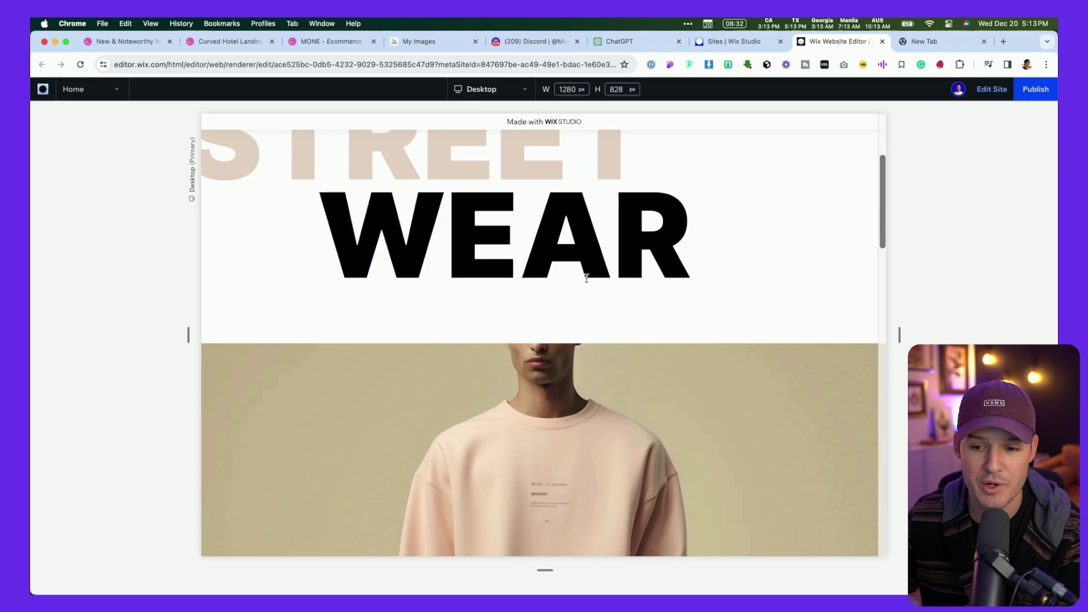